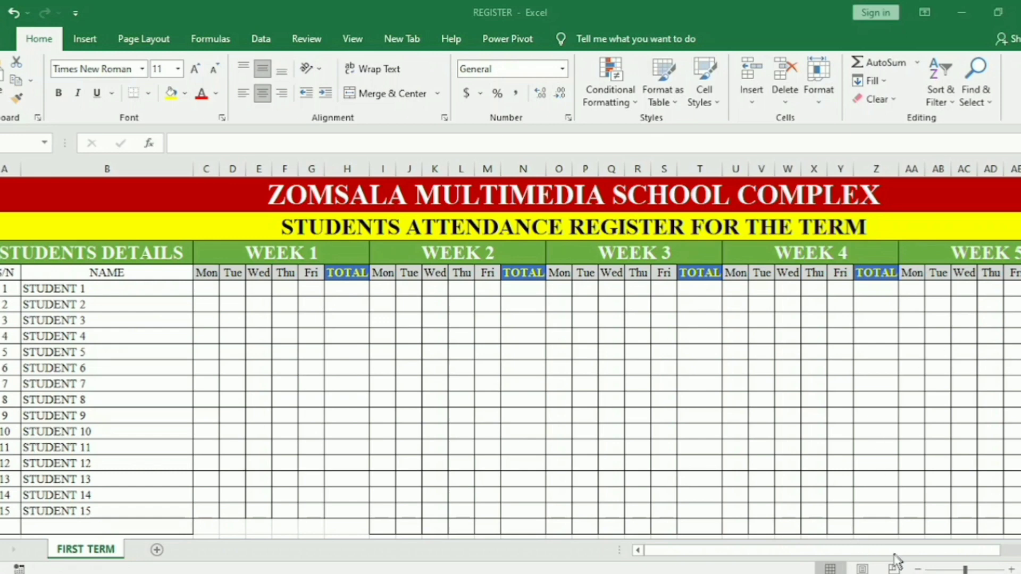
# - Look across the attendance register from the Week 1 columns to the total term attendance column and return to the student names
pyautogui.moveTo(950, 550); pyautogui.dragTo(1017, 558)
pyautogui.click(1020, 551)
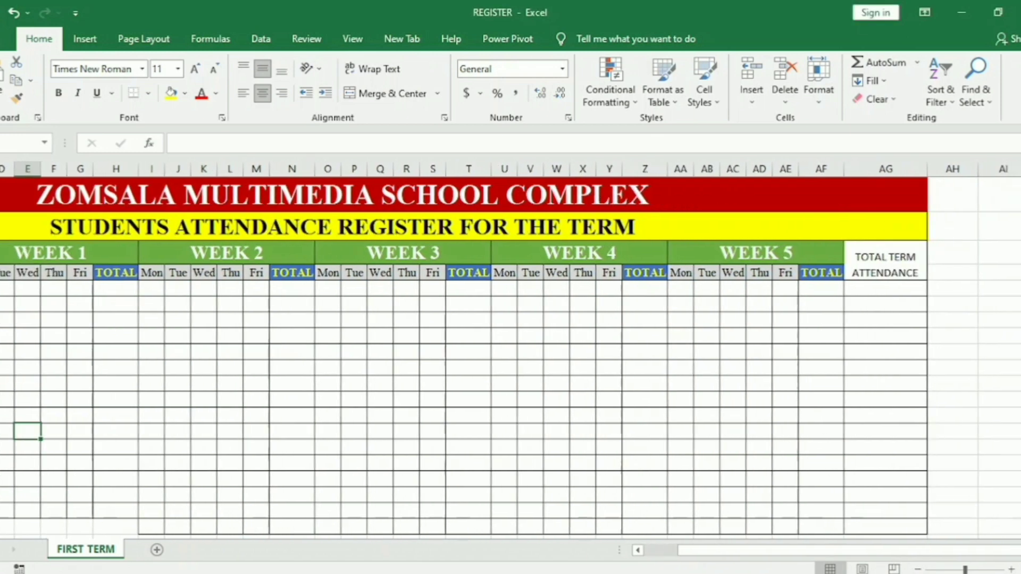
pyautogui.click(1020, 551)
pyautogui.click(1020, 551)
pyautogui.click(1020, 551)
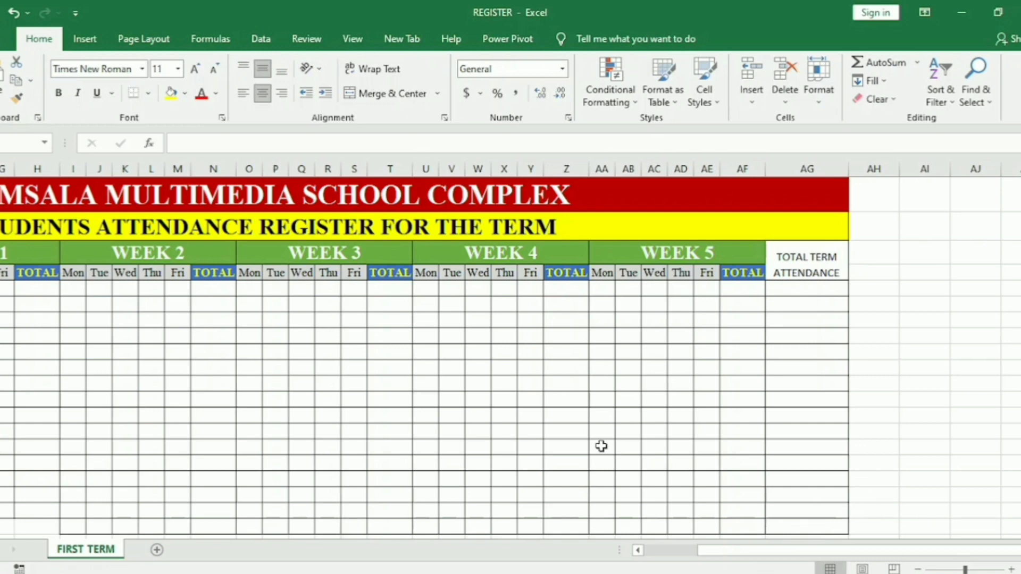
pyautogui.press('Home')
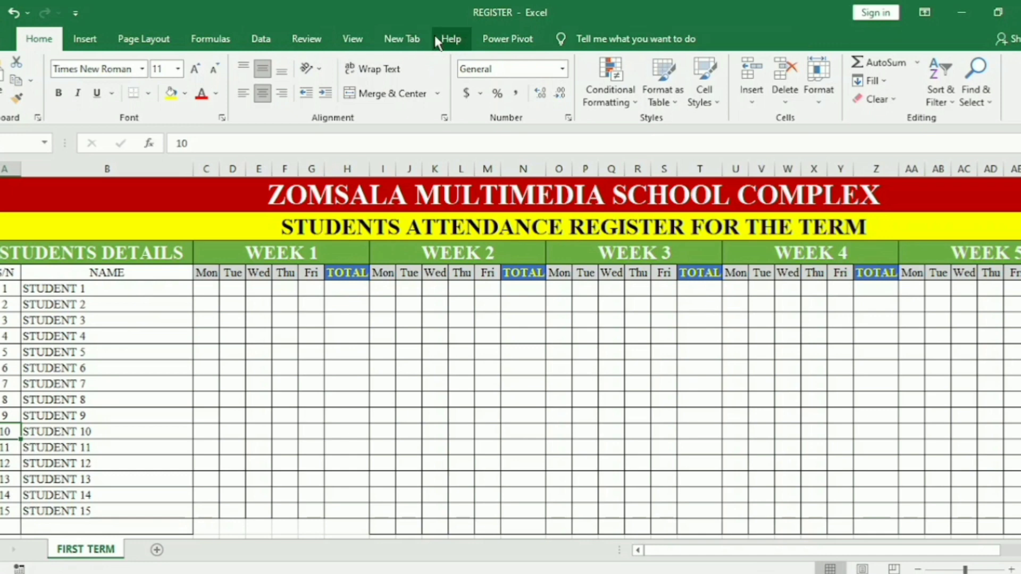
# - Customize the ribbon to display the Developer tab
pyautogui.rightClick(405, 40)
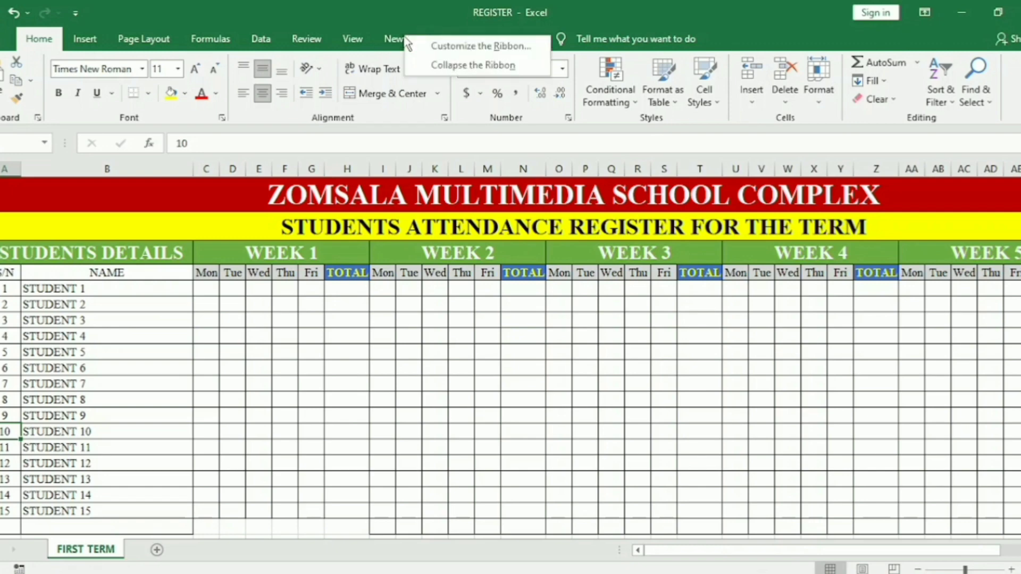
pyautogui.click(476, 47)
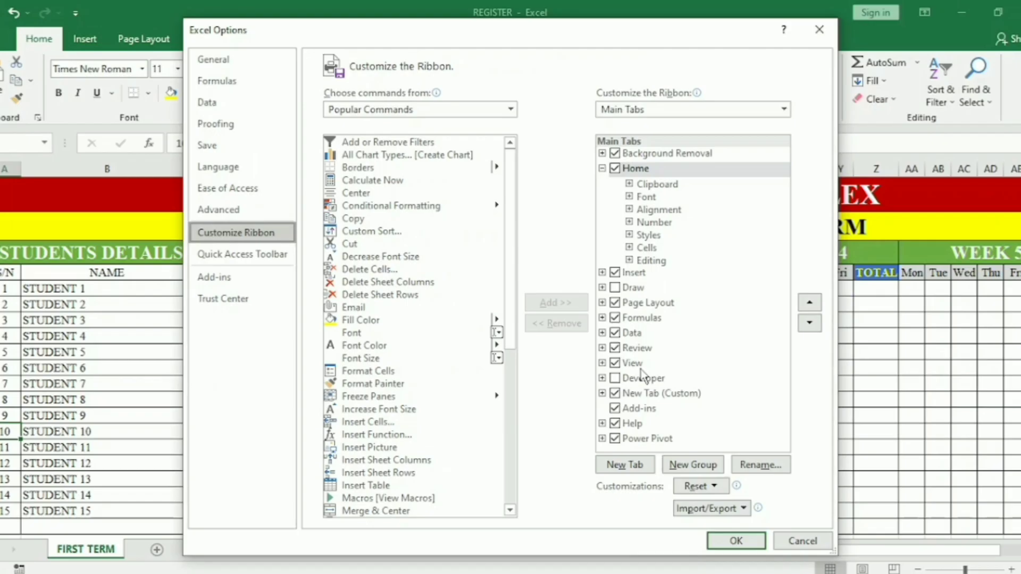
pyautogui.click(615, 380)
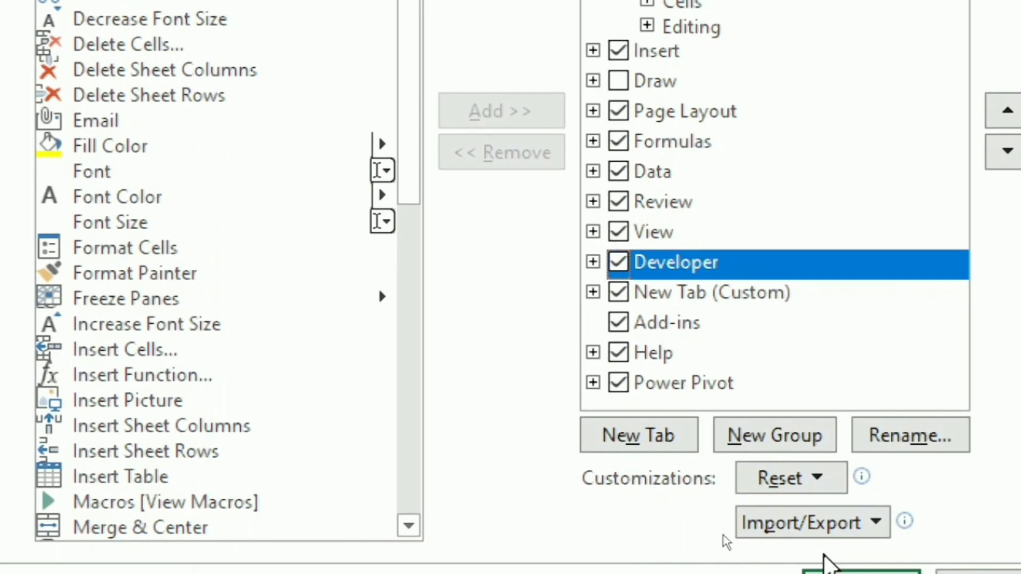
pyautogui.click(832, 567)
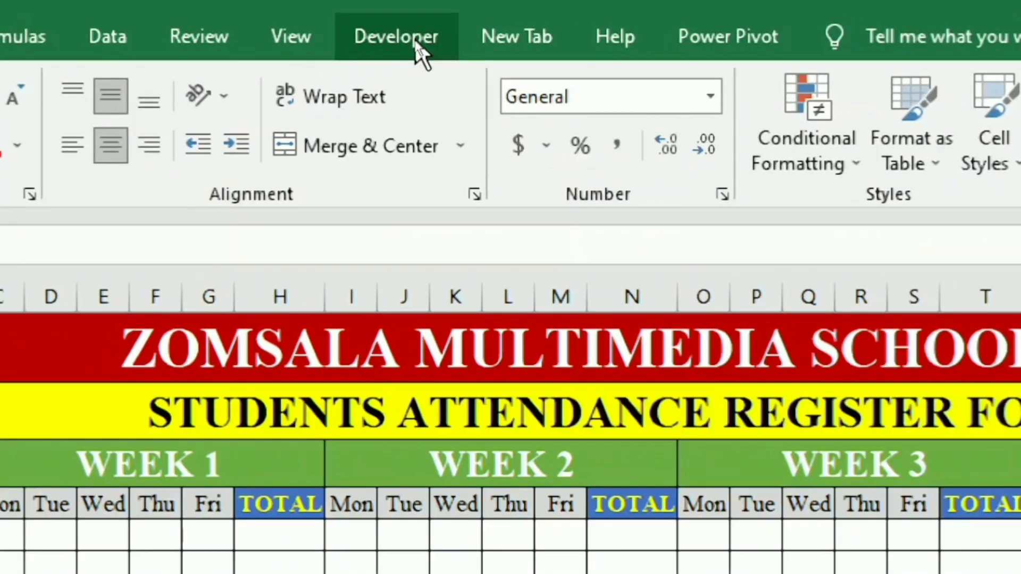
# - Insert a Form Control check box in Student 1's Monday cell under Week 1
pyautogui.click(413, 44)
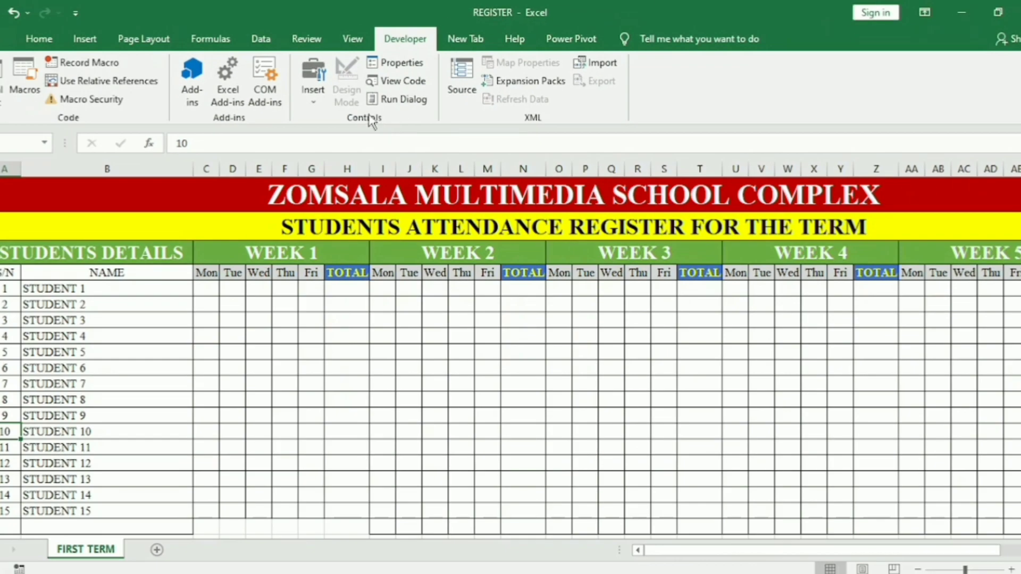
pyautogui.click(316, 94)
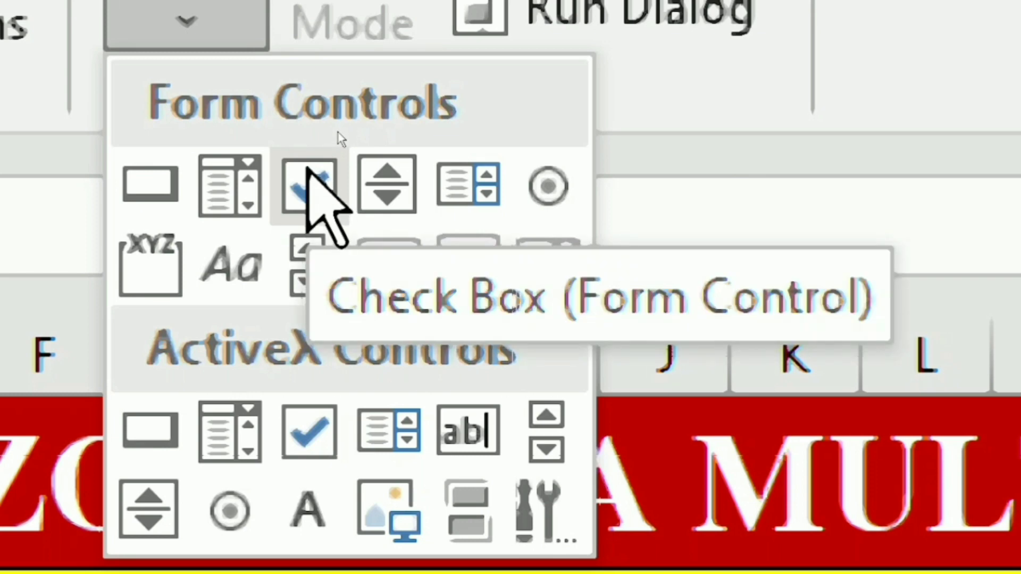
pyautogui.click(311, 174)
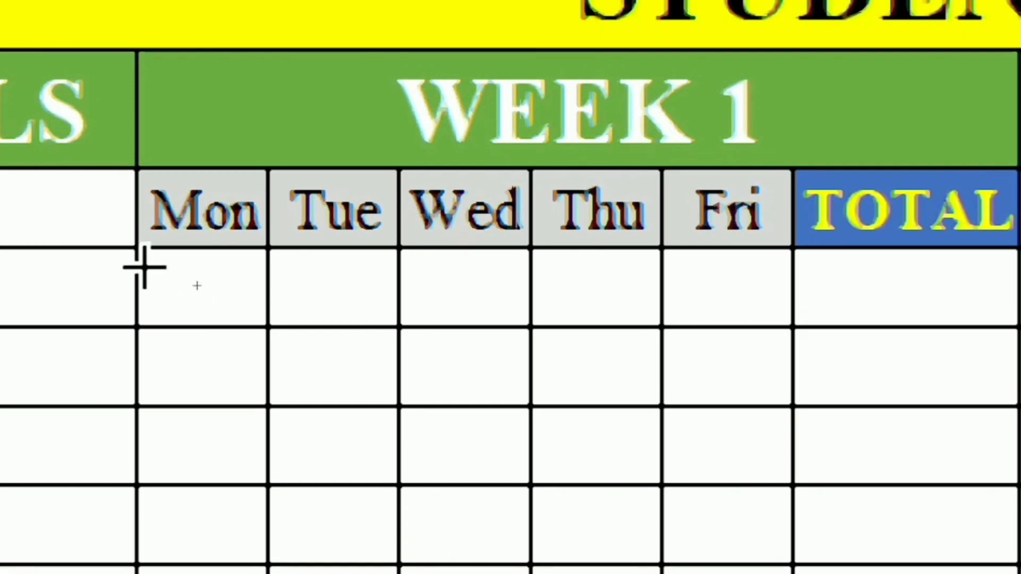
pyautogui.click(165, 262)
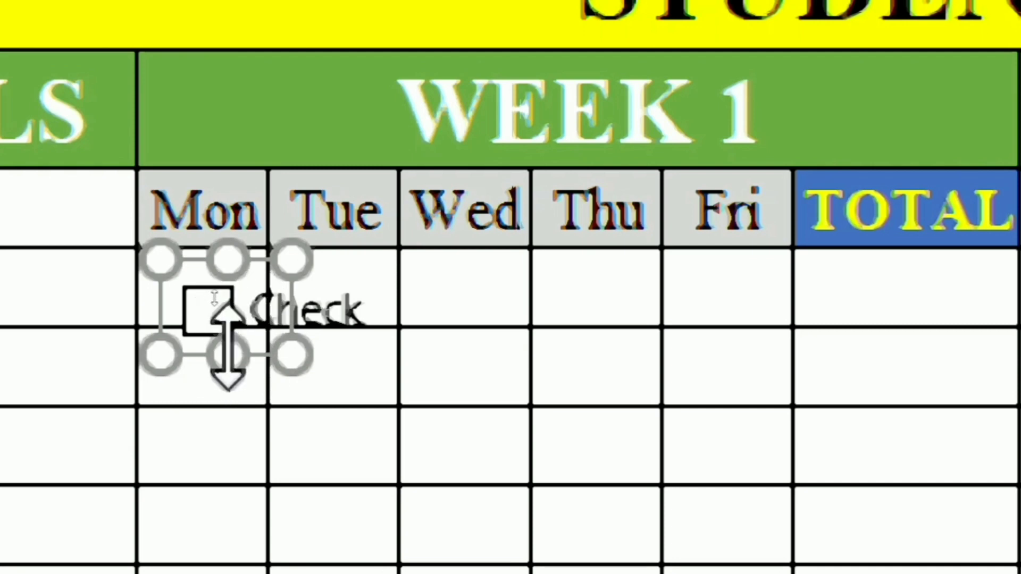
# - Delete the label text of the check box in Student 1's Monday cell
pyautogui.rightClick(260, 344)
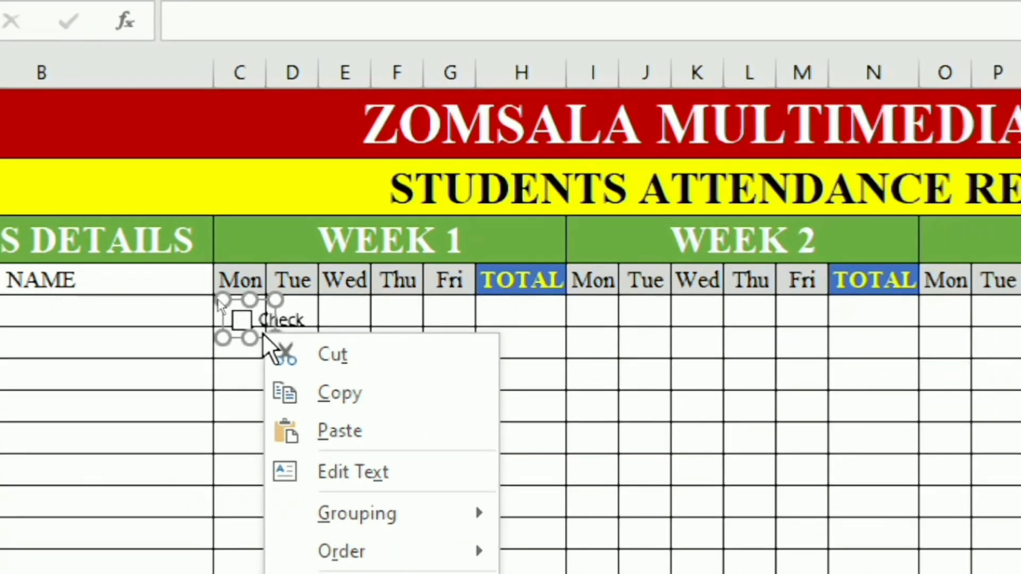
pyautogui.click(349, 485)
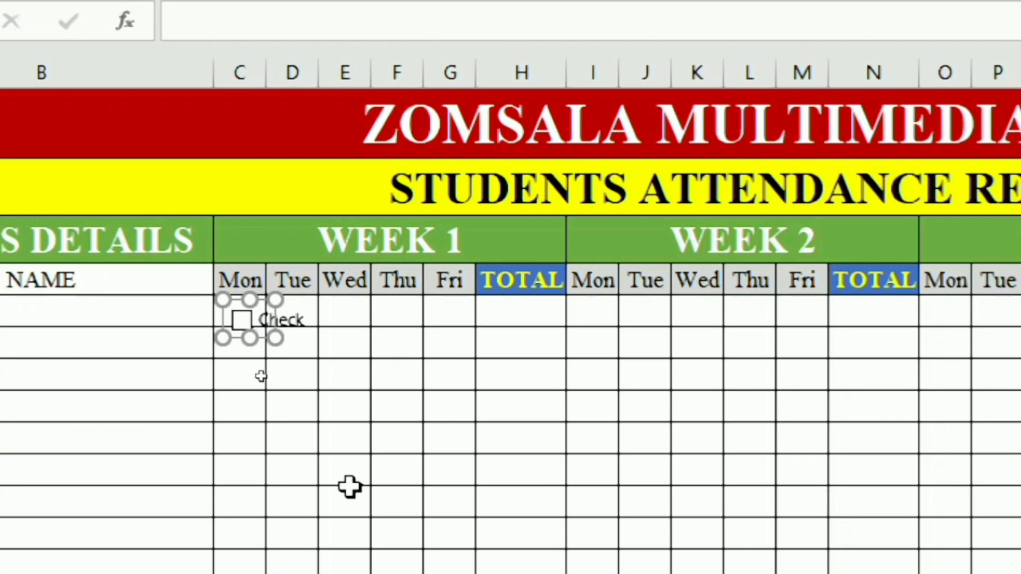
pyautogui.press('Delete')
pyautogui.press('Delete')
pyautogui.press('Delete')
pyautogui.press('Delete')
pyautogui.press('Delete')
pyautogui.press('Delete')
pyautogui.press('Delete')
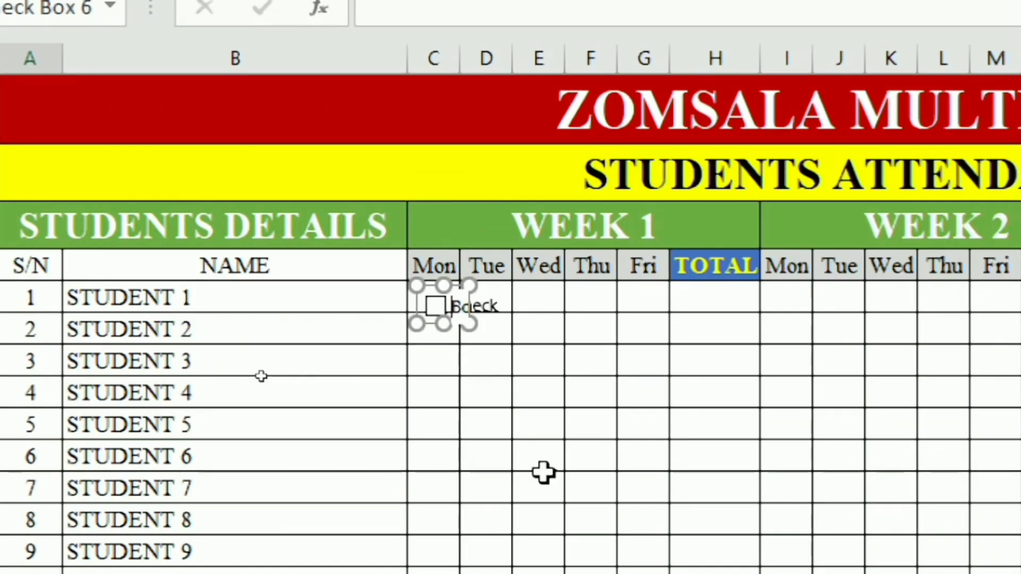
pyautogui.press('Delete')
pyautogui.press('Delete')
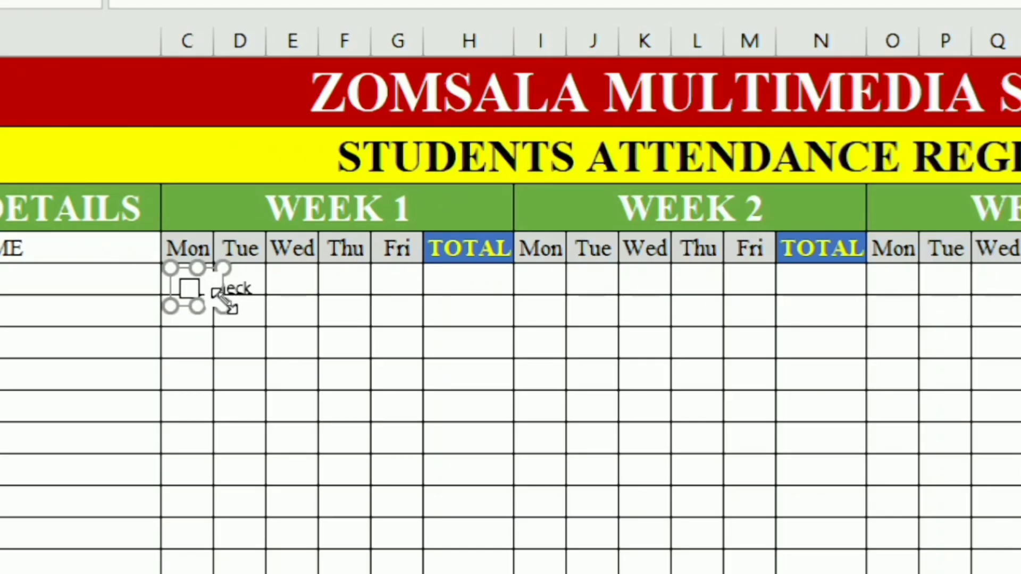
# - Shrink the check box to fit inside Student 1's Monday cell and adjust its position within the cell
pyautogui.moveTo(224, 304); pyautogui.dragTo(202, 290)
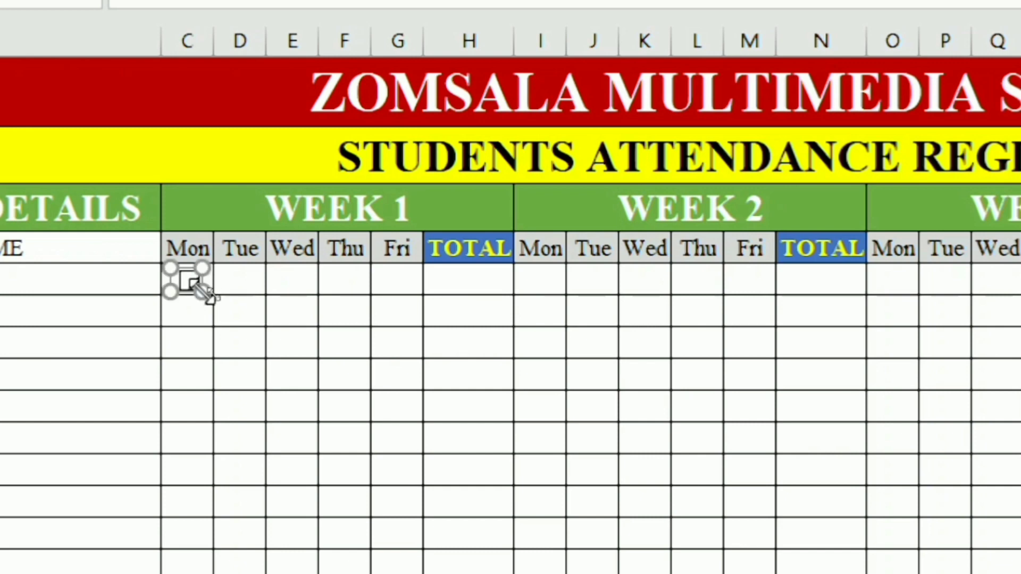
pyautogui.click(239, 281)
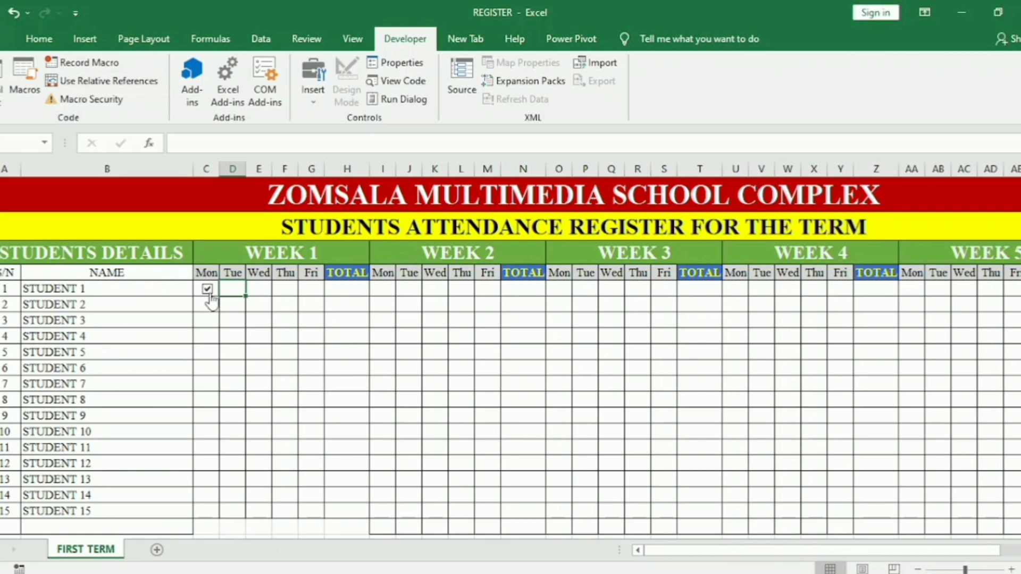
pyautogui.click(337, 295)
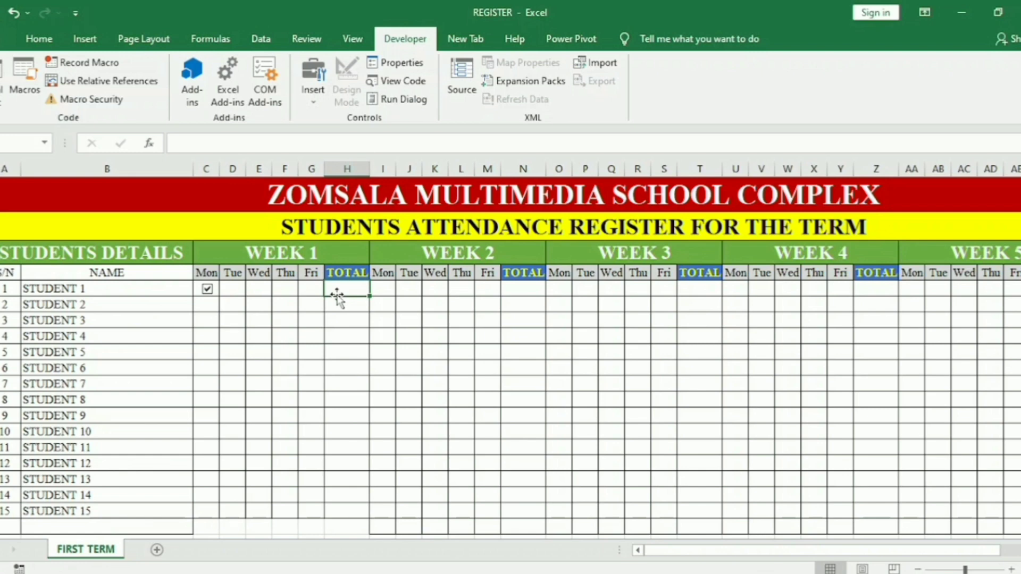
pyautogui.click(213, 289)
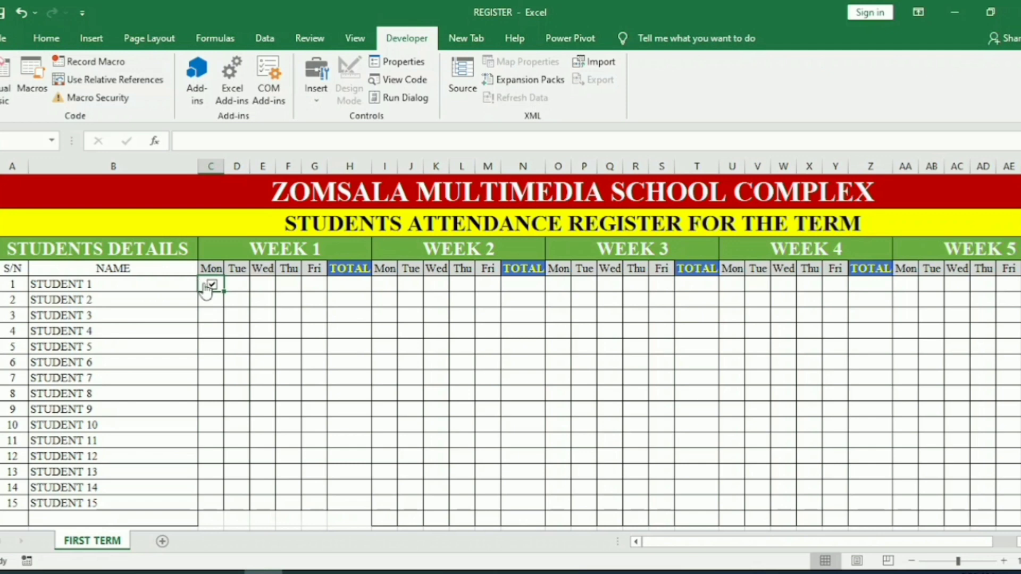
pyautogui.rightClick(206, 290)
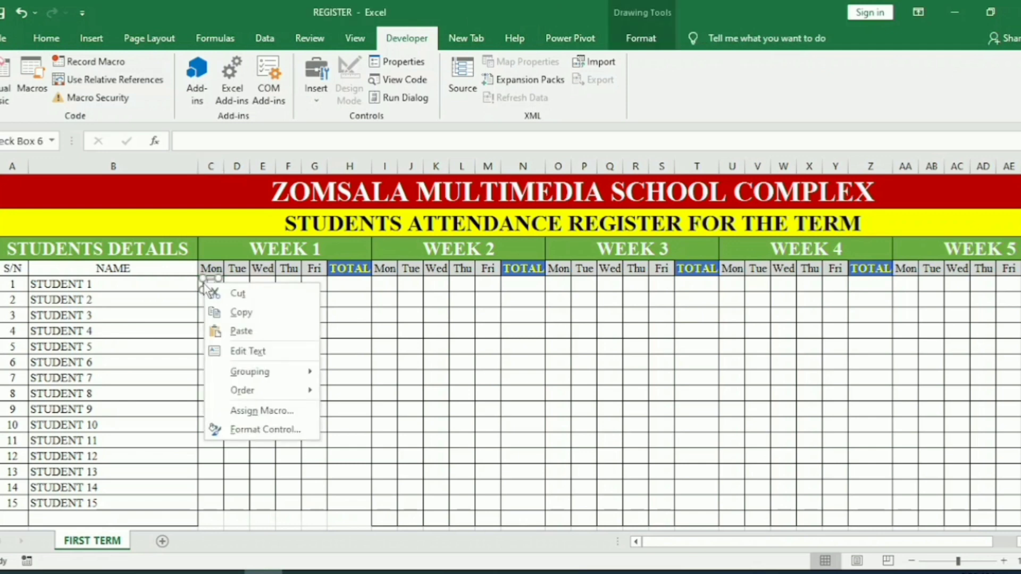
pyautogui.click(243, 347)
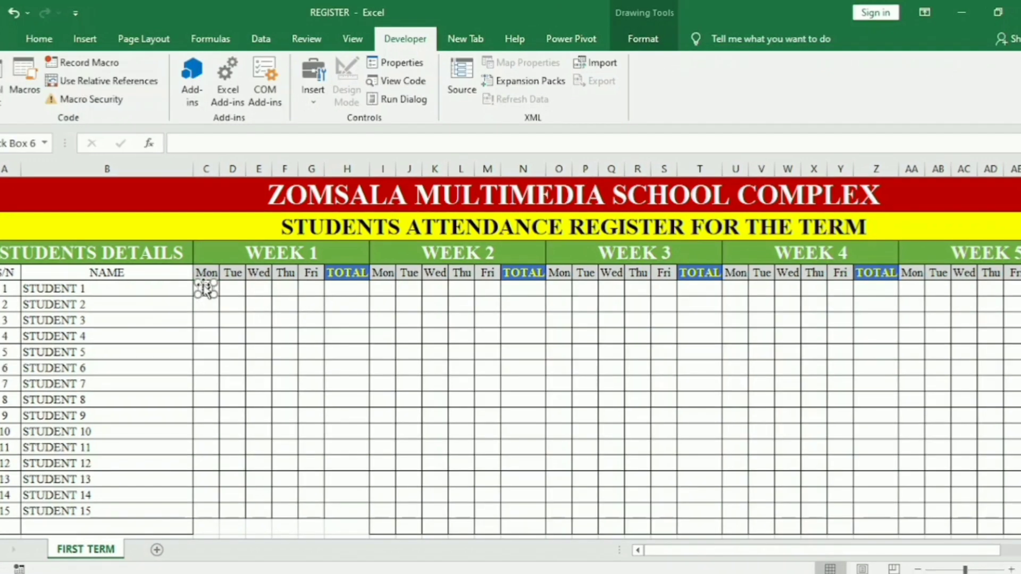
pyautogui.moveTo(203, 287)
pyautogui.mouseDown()
pyautogui.moveTo(217, 285)
pyautogui.moveTo(207, 286)
pyautogui.mouseUp()
pyautogui.click(245, 301)
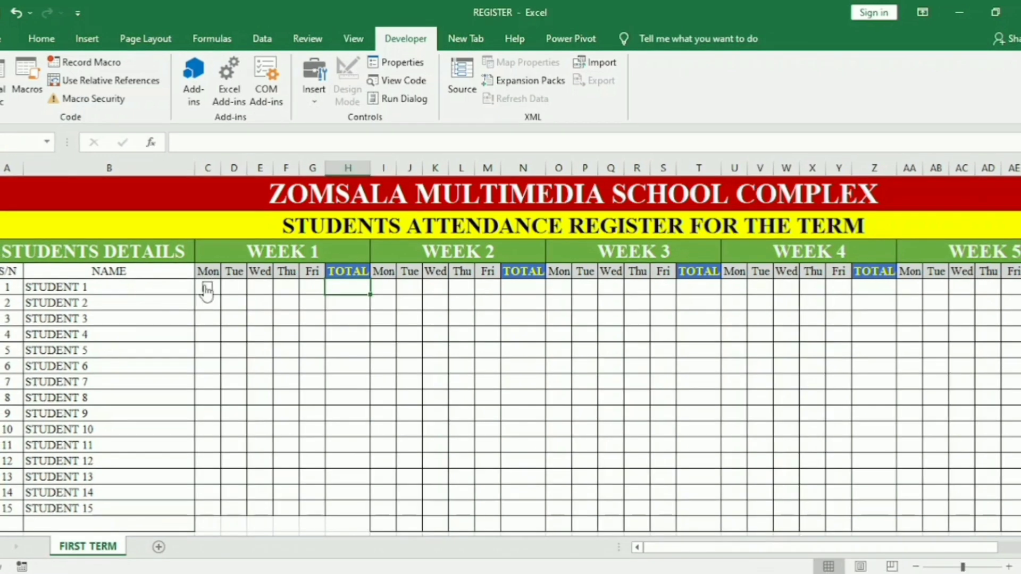
# - Fill the Monday check box across Student 1's row through Friday of Week 1
pyautogui.click(196, 287)
pyautogui.moveTo(195, 286); pyautogui.dragTo(304, 287)
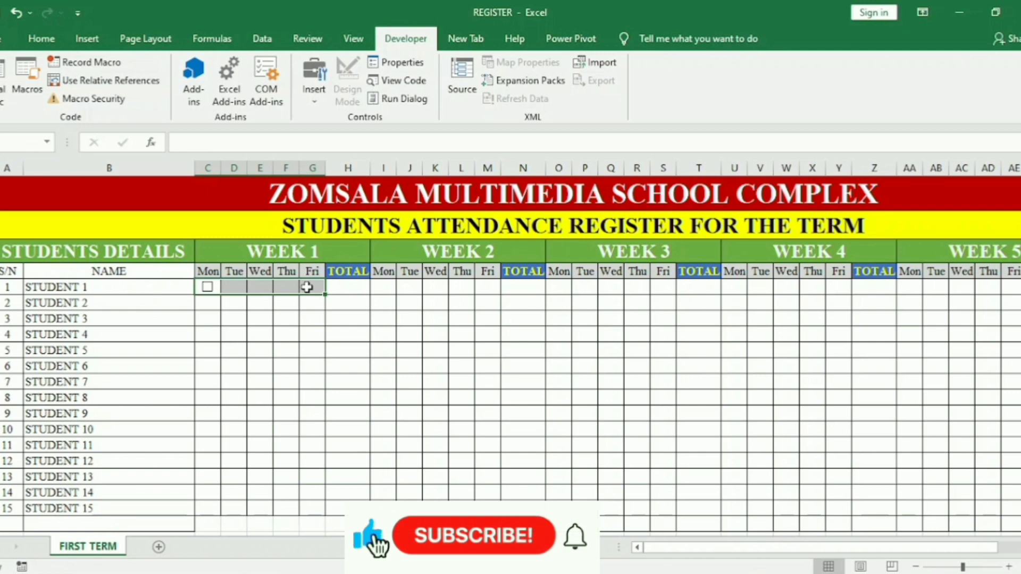
pyautogui.click(340, 304)
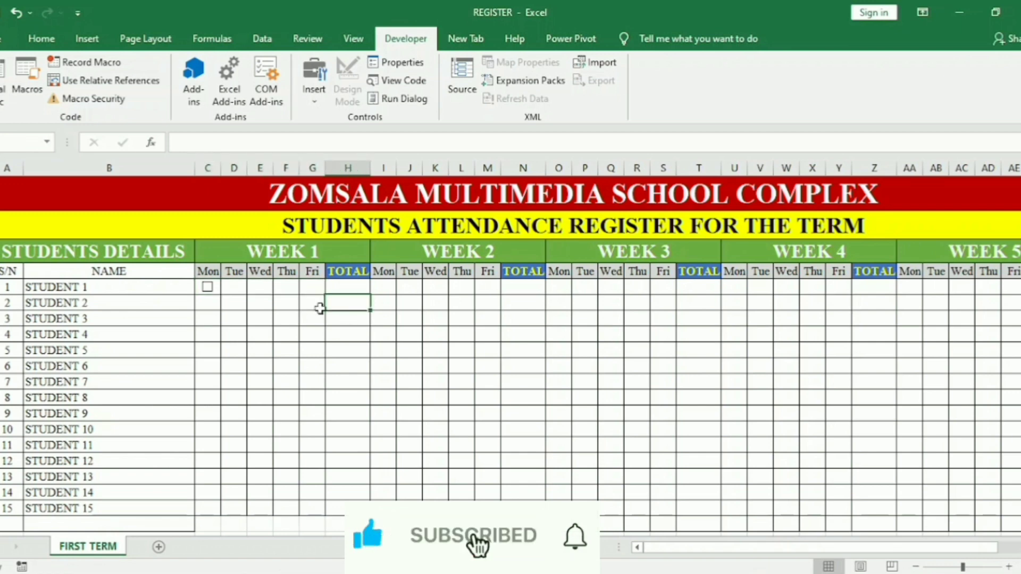
pyautogui.click(197, 285)
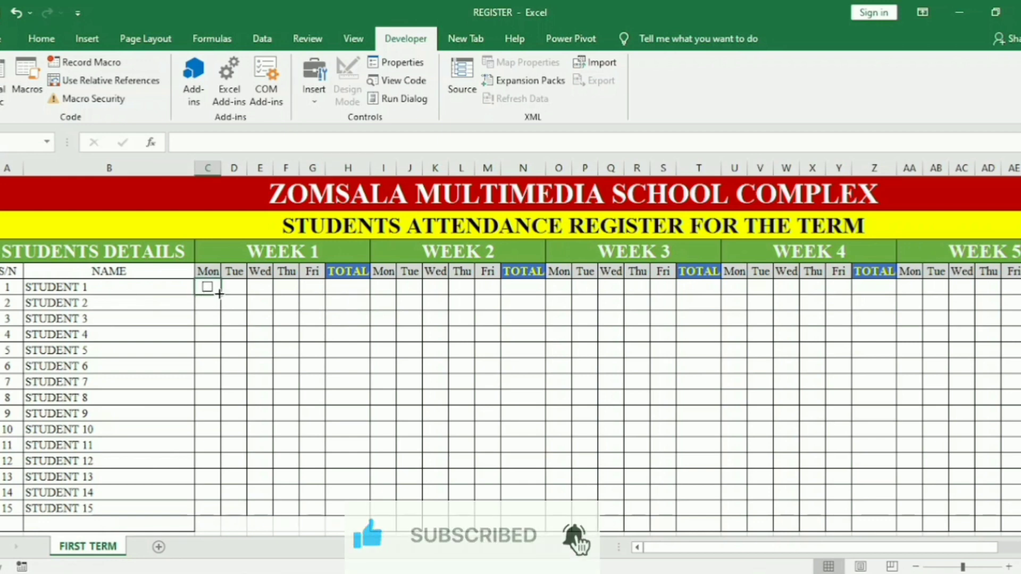
pyautogui.moveTo(219, 294); pyautogui.dragTo(317, 287)
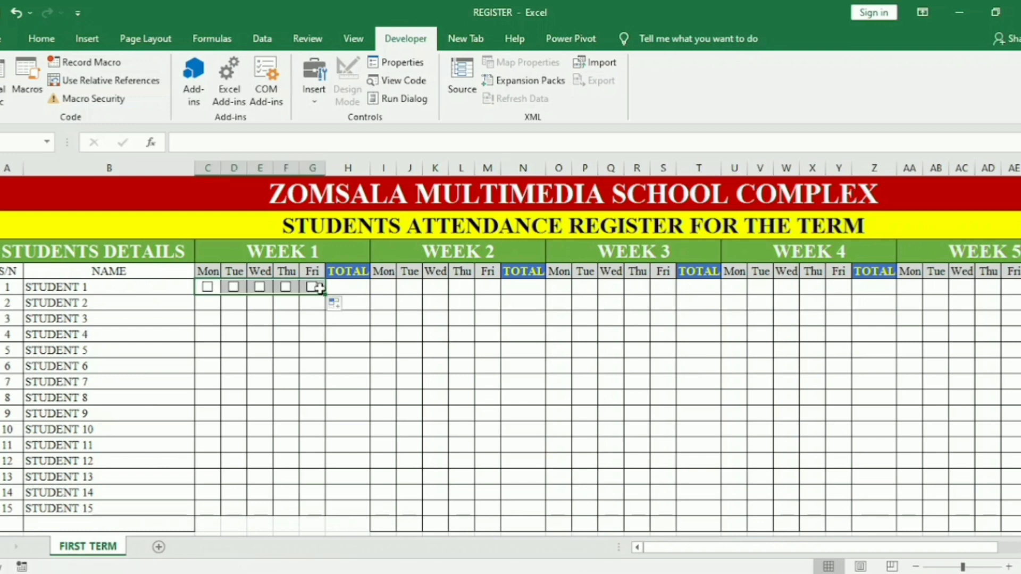
pyautogui.click(355, 291)
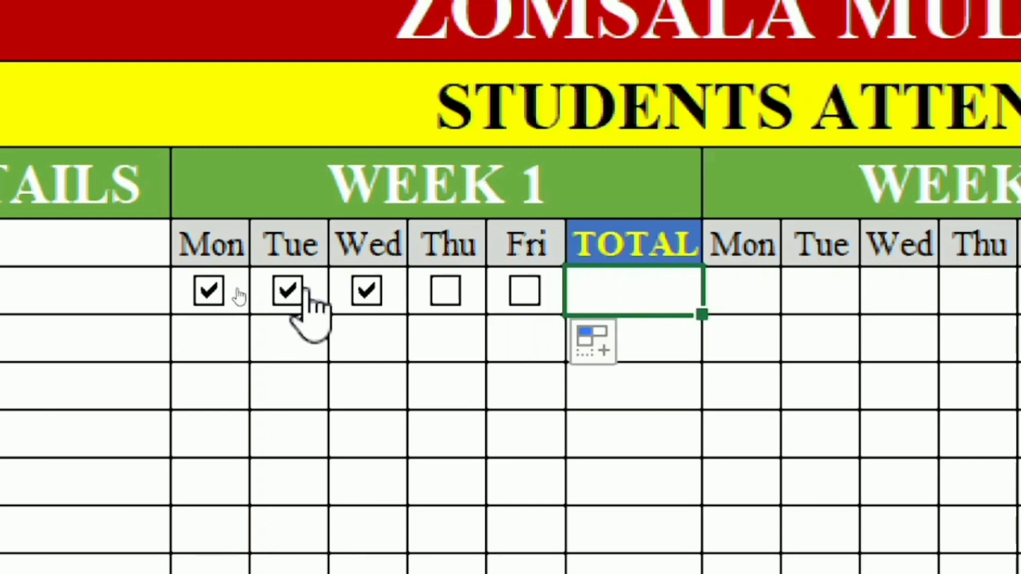
# - Test Student 1's Week 1 check boxes by ticking Friday, and clear every ticked box in the row
pyautogui.click(547, 305)
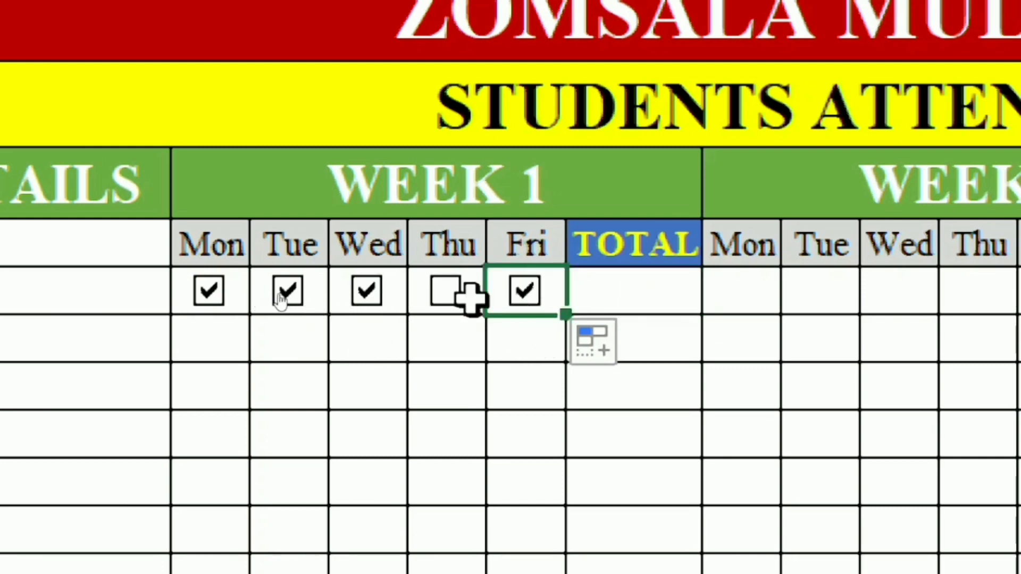
pyautogui.click(366, 291)
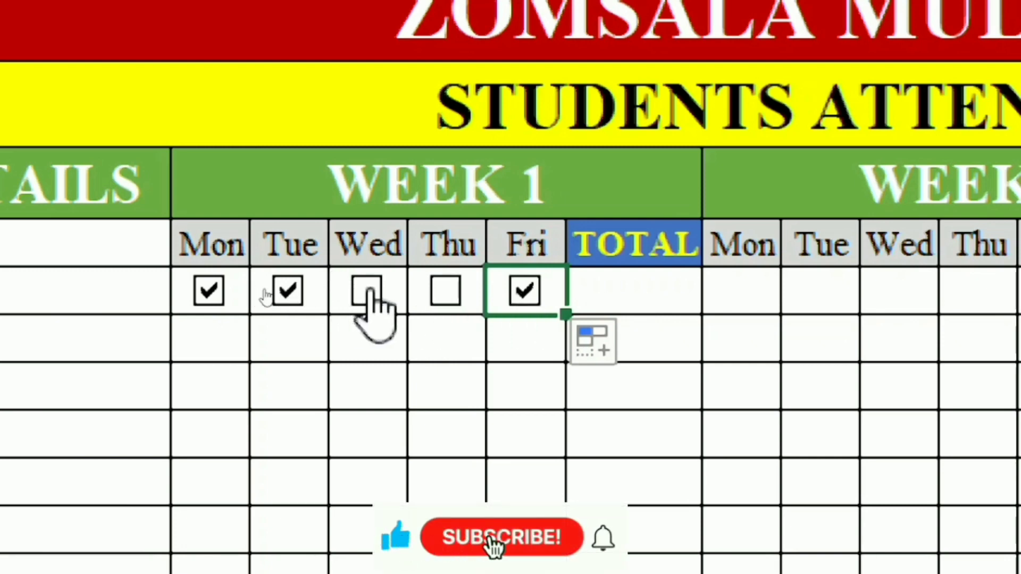
pyautogui.click(526, 292)
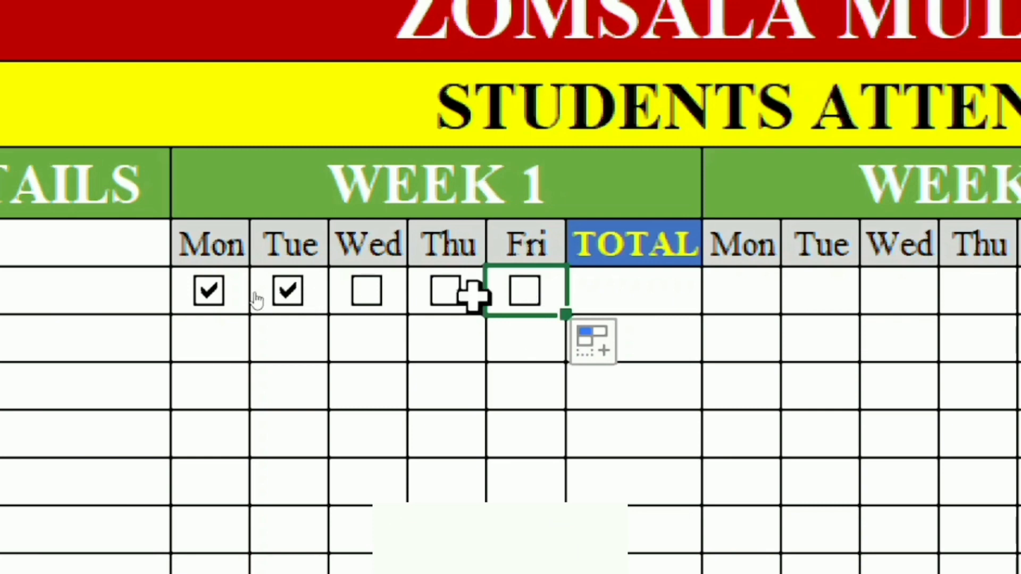
pyautogui.click(284, 298)
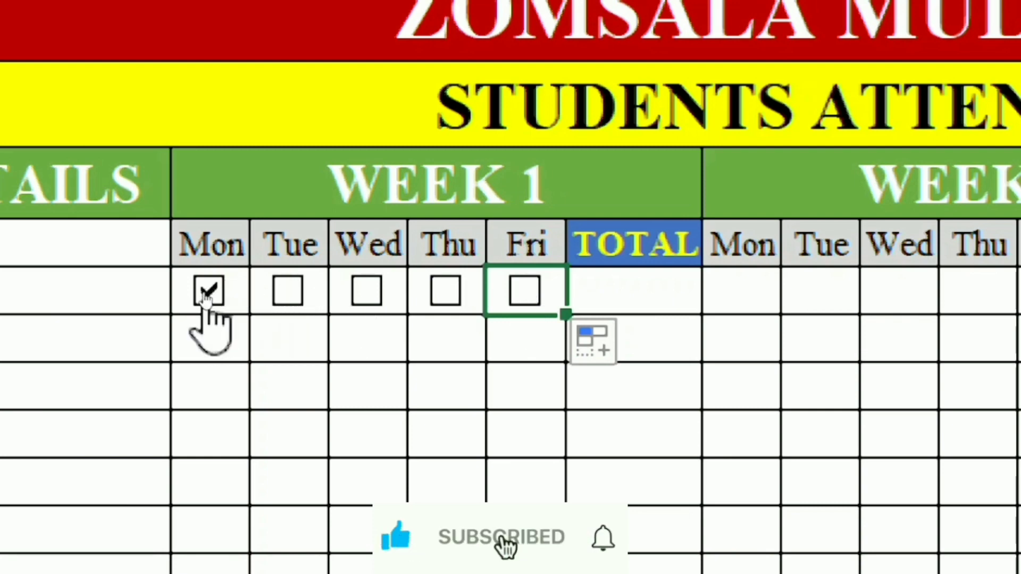
pyautogui.click(207, 293)
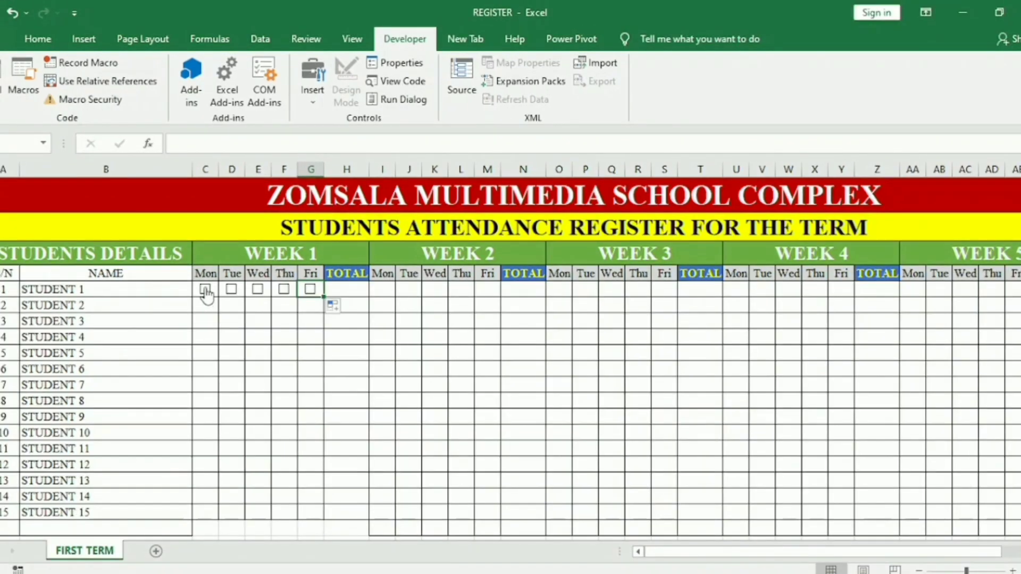
# - Link the check box in Student 1's Week 1 Monday cell to cell $C$5 and test it by toggling the box
pyautogui.rightClick(206, 294)
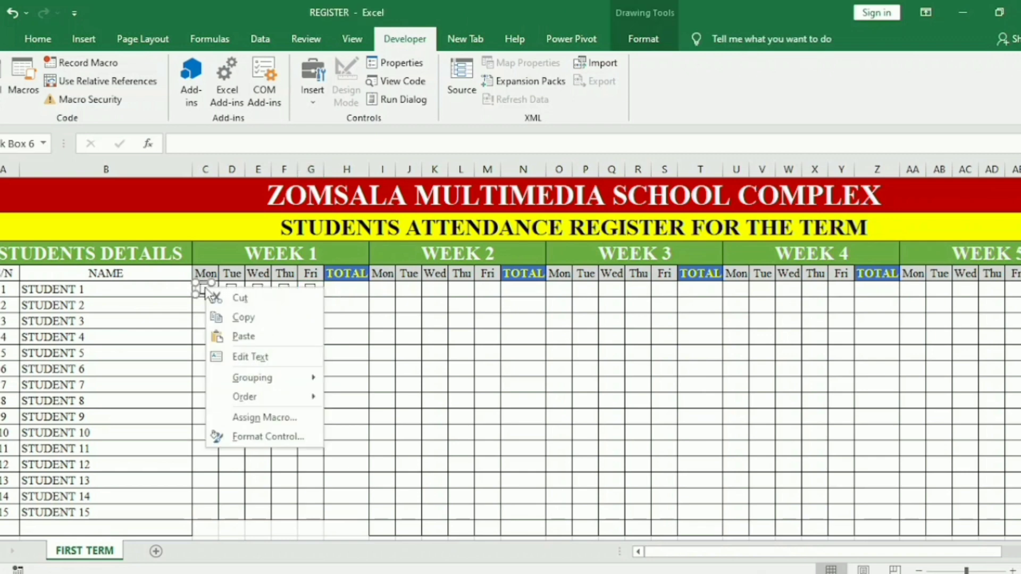
pyautogui.click(277, 437)
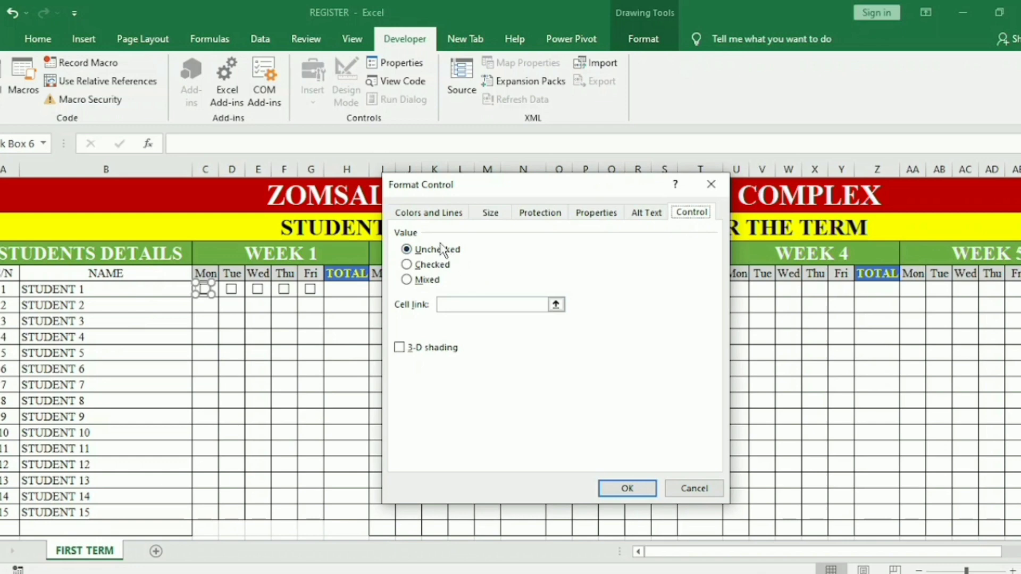
pyautogui.press('super+plus')
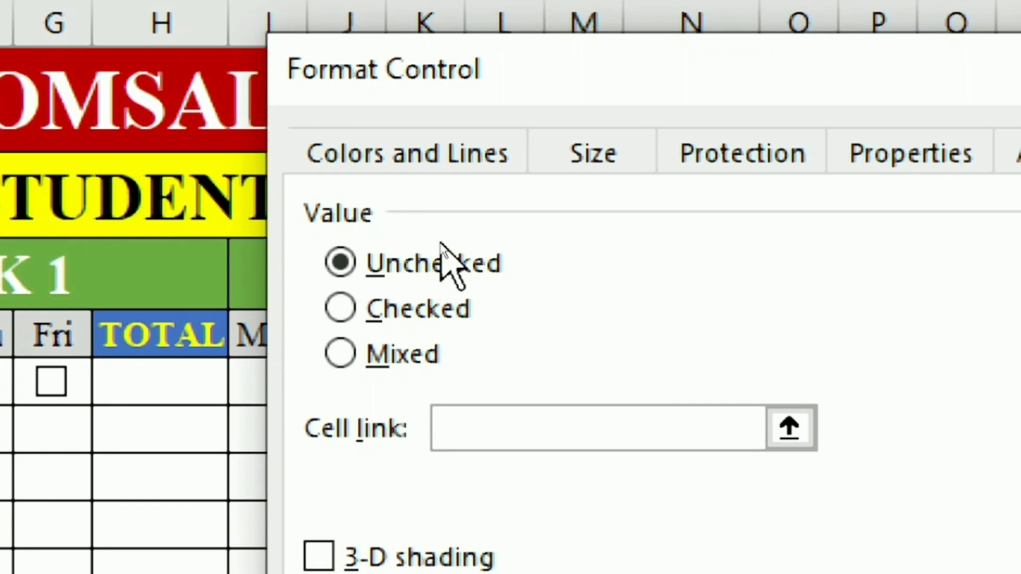
pyautogui.press('super+minus')
pyautogui.press('super+minus')
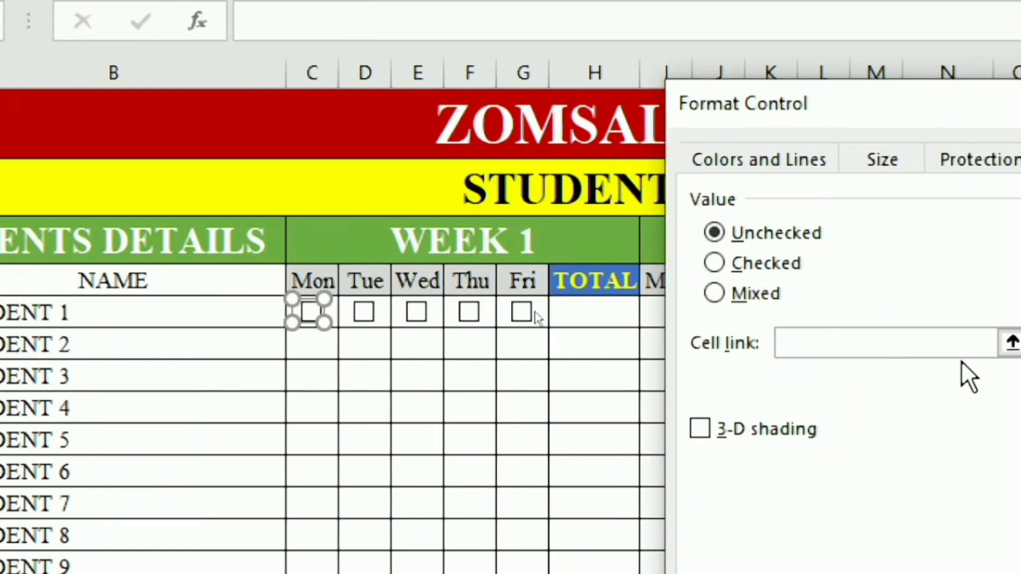
pyautogui.click(1011, 343)
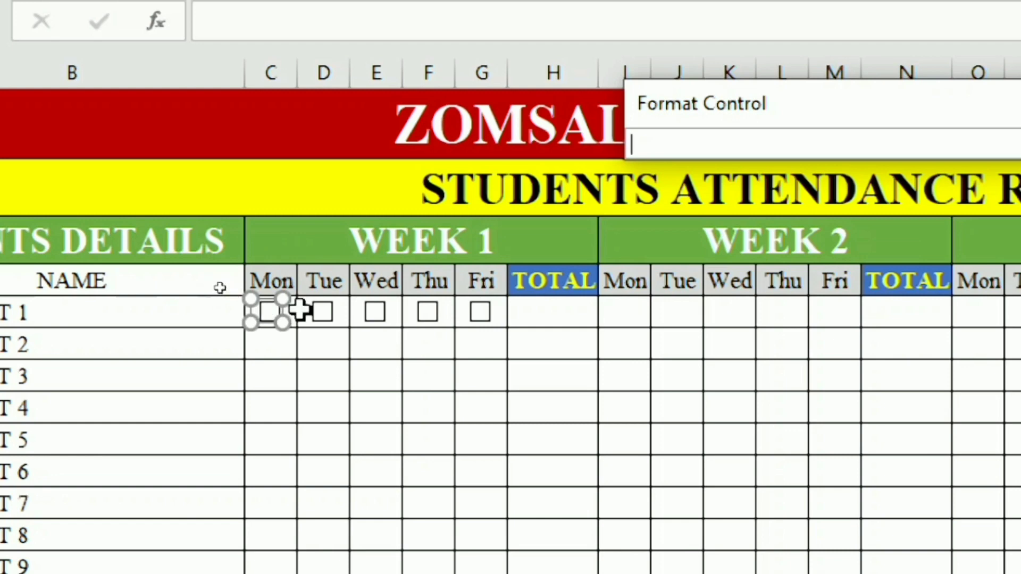
pyautogui.click(296, 310)
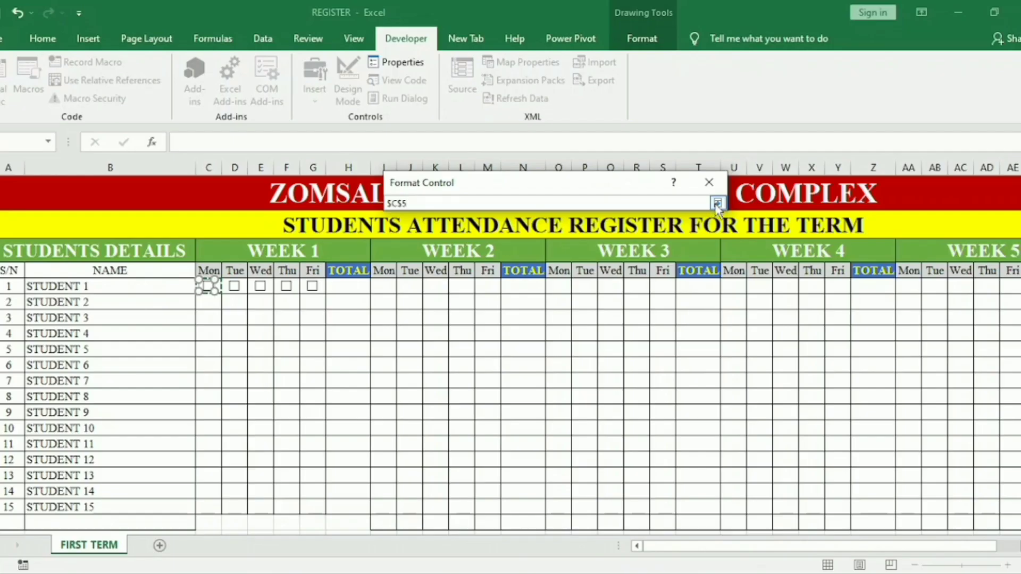
pyautogui.click(717, 204)
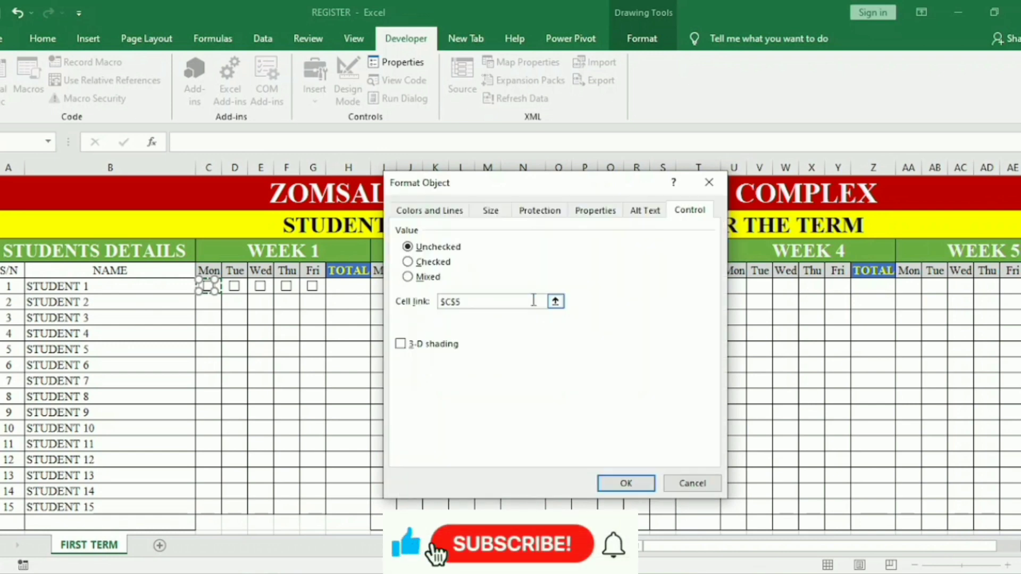
pyautogui.click(622, 484)
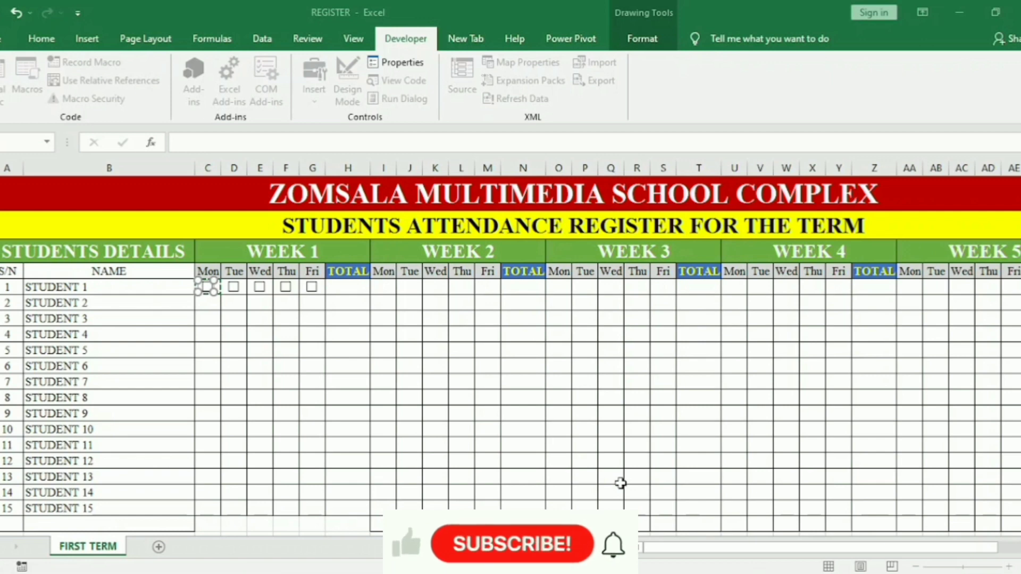
pyautogui.click(348, 285)
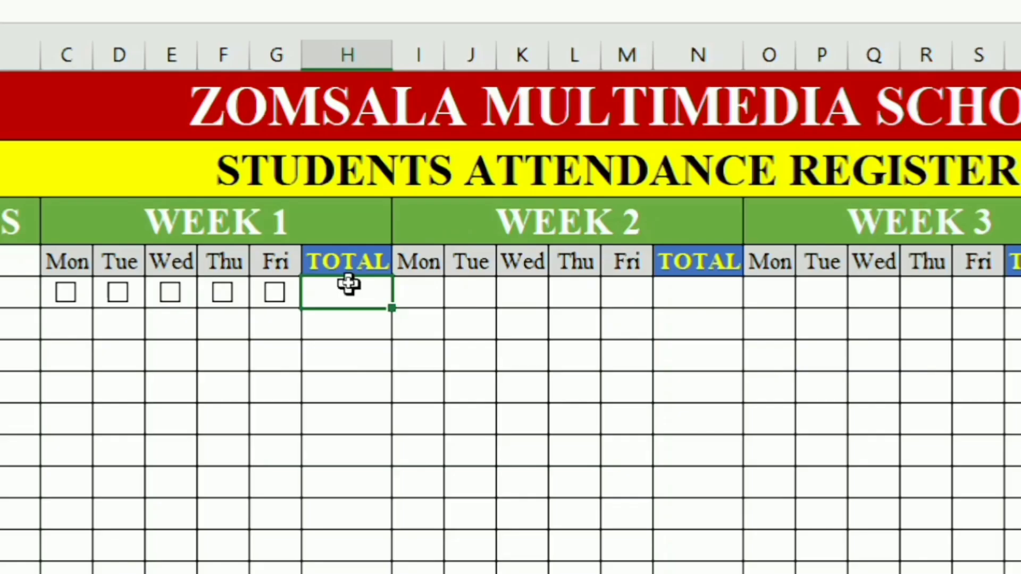
pyautogui.click(63, 293)
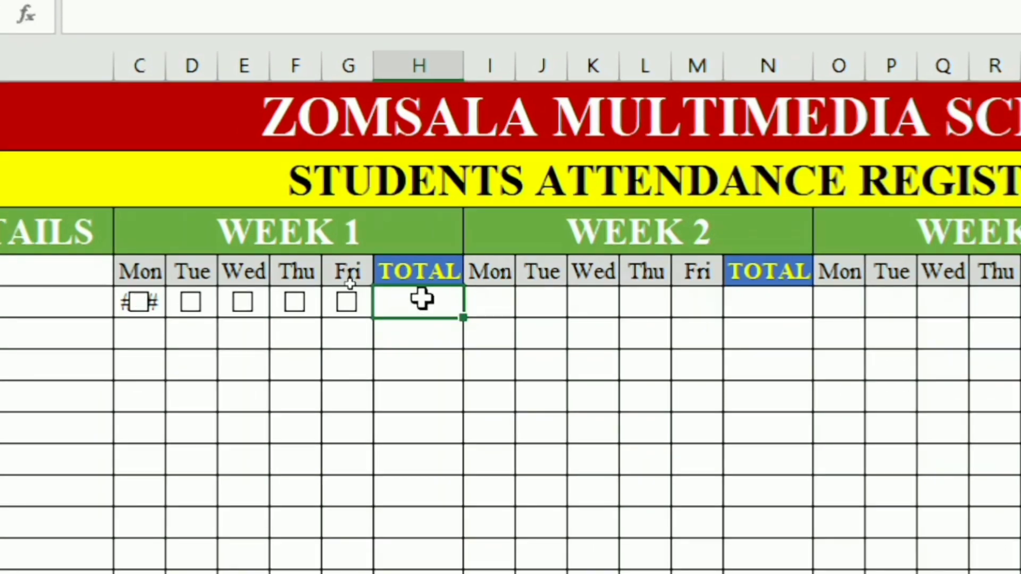
# - Enter =COUNTIF(C5:G5,TRUE) in Student 1's Week 1 TOTAL cell
pyautogui.doubleClick(422, 298)
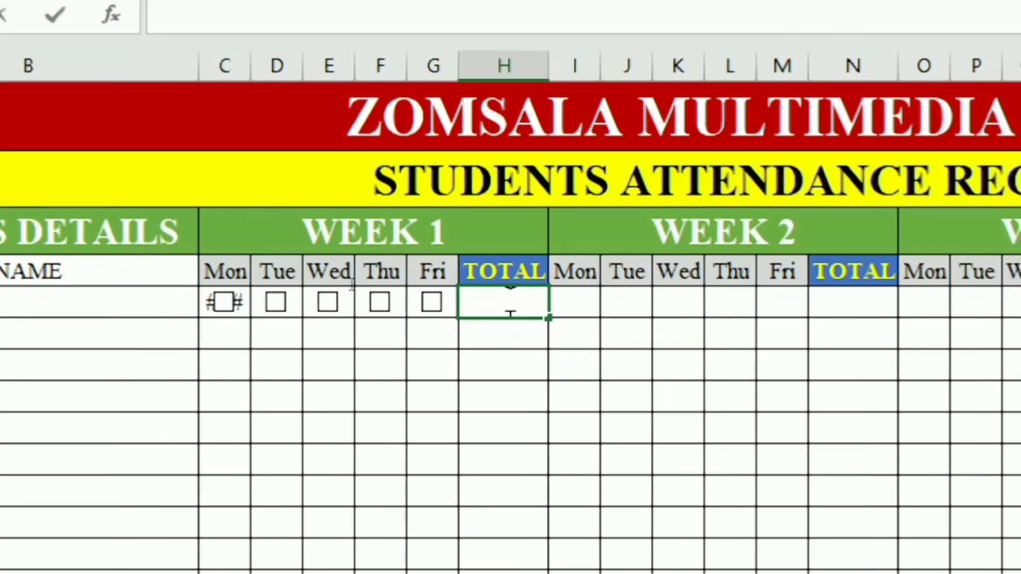
pyautogui.write('=COUNT')
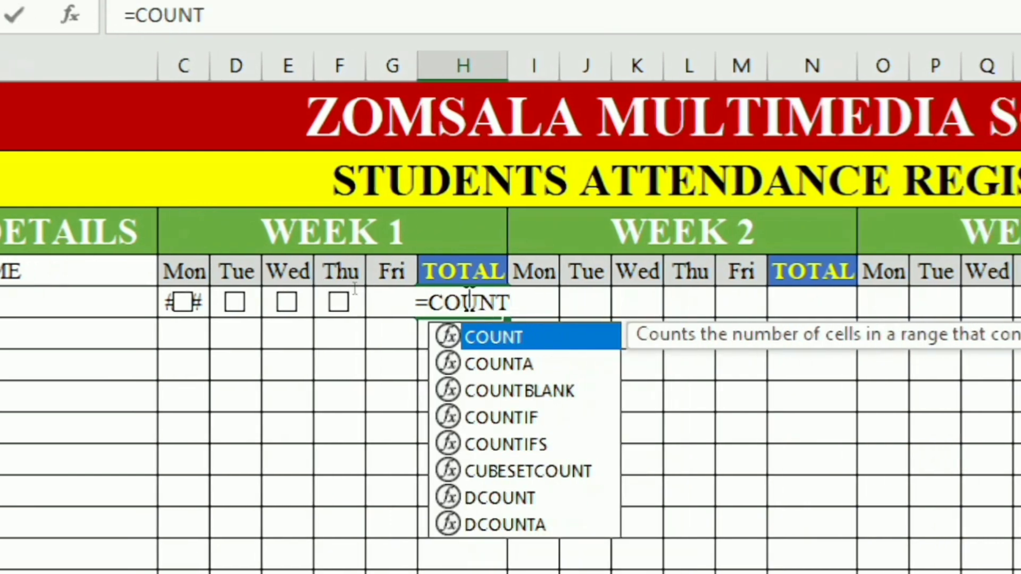
pyautogui.doubleClick(526, 417)
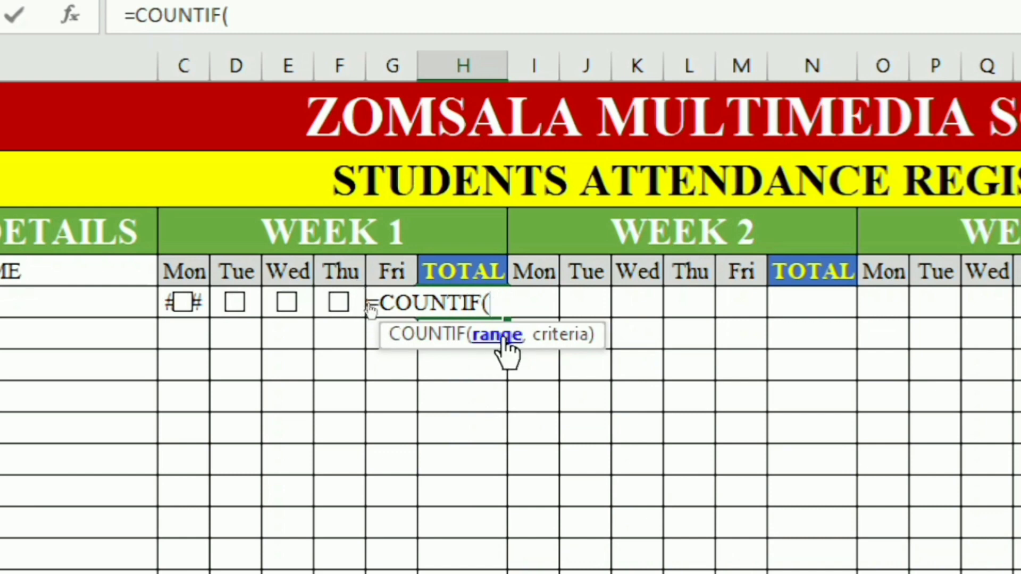
pyautogui.click(163, 295)
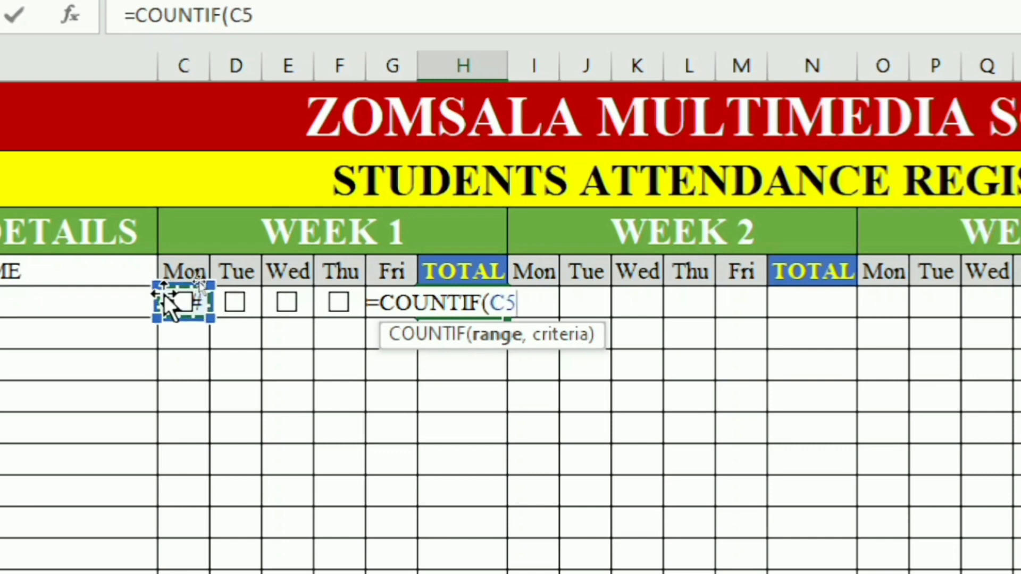
pyautogui.hotkey('ctrl', 'shift', 'Right')
pyautogui.hotkey('shift', 'Right')
pyautogui.hotkey('shift', 'Right')
pyautogui.hotkey('shift', 'Right')
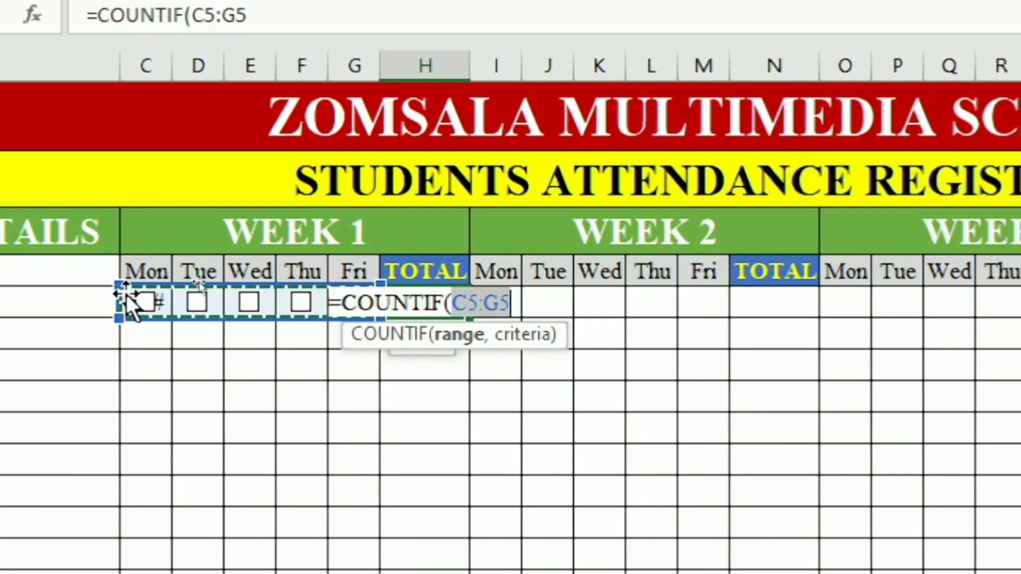
pyautogui.write(',TRUE')
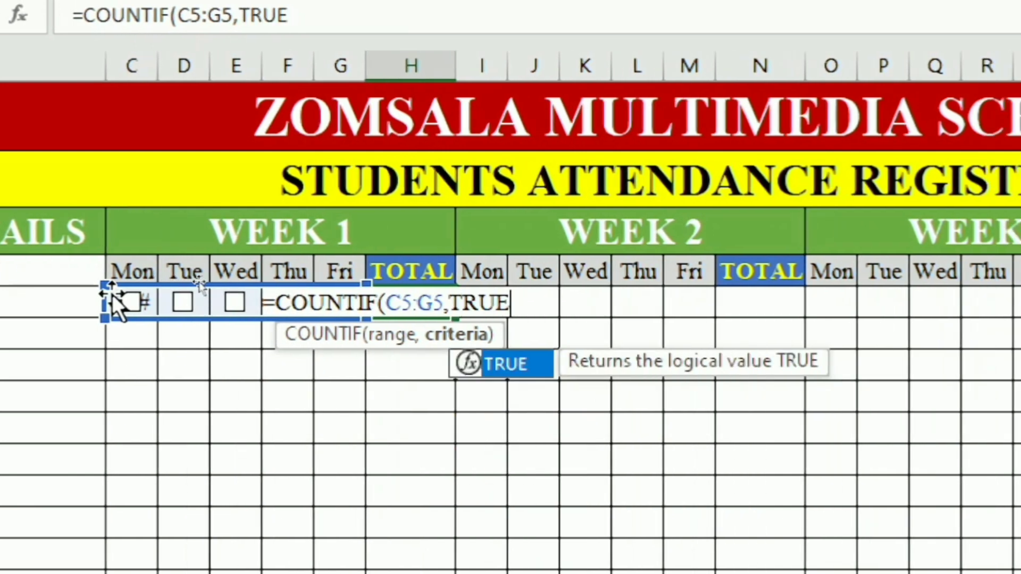
pyautogui.write(')')
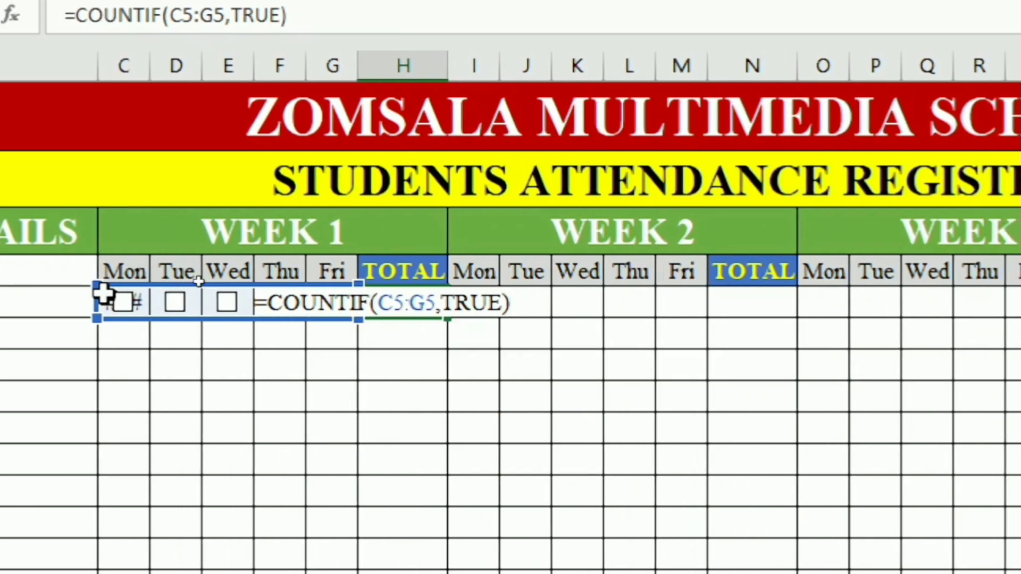
pyautogui.hotkey('ctrl', 'Return')
pyautogui.press('Return')
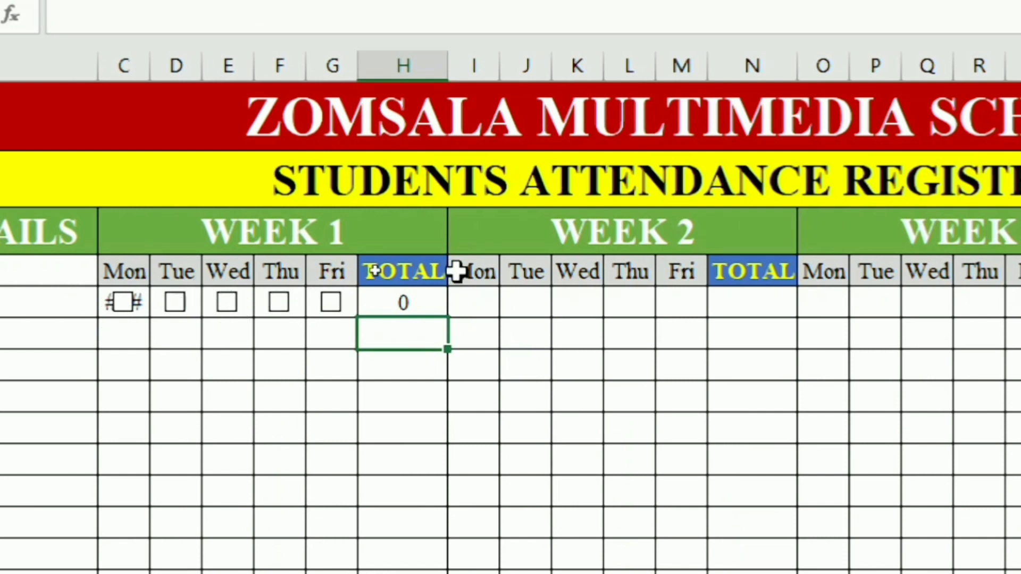
# - Test Student 1's Week 1 total formula by ticking and clearing the Monday check box
pyautogui.click(428, 292)
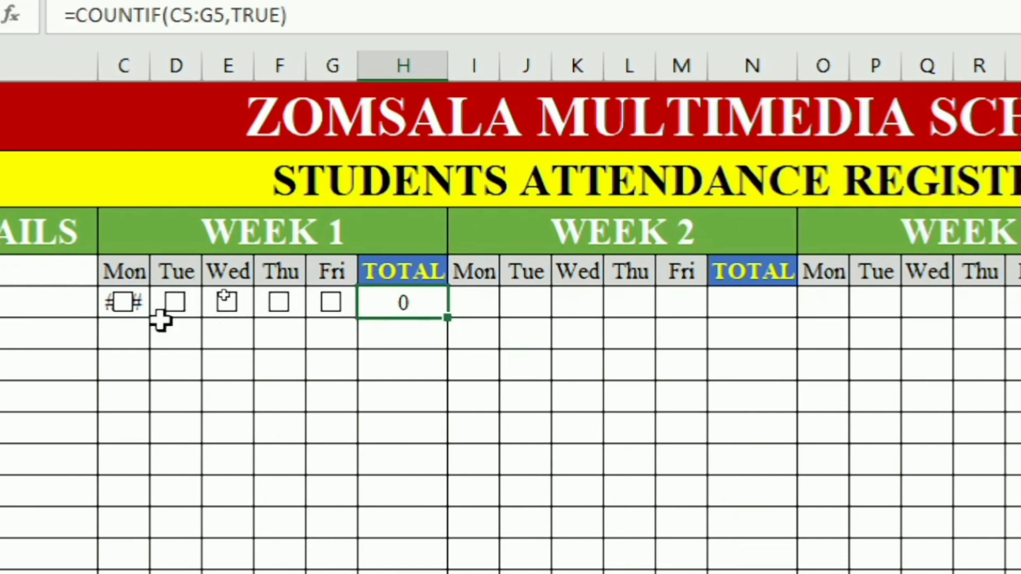
pyautogui.click(124, 302)
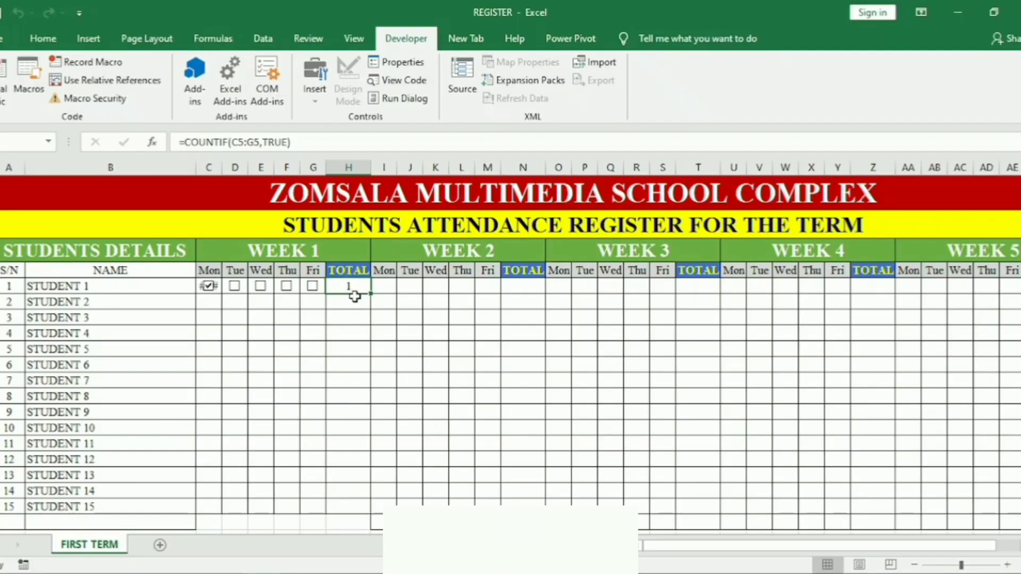
pyautogui.click(211, 287)
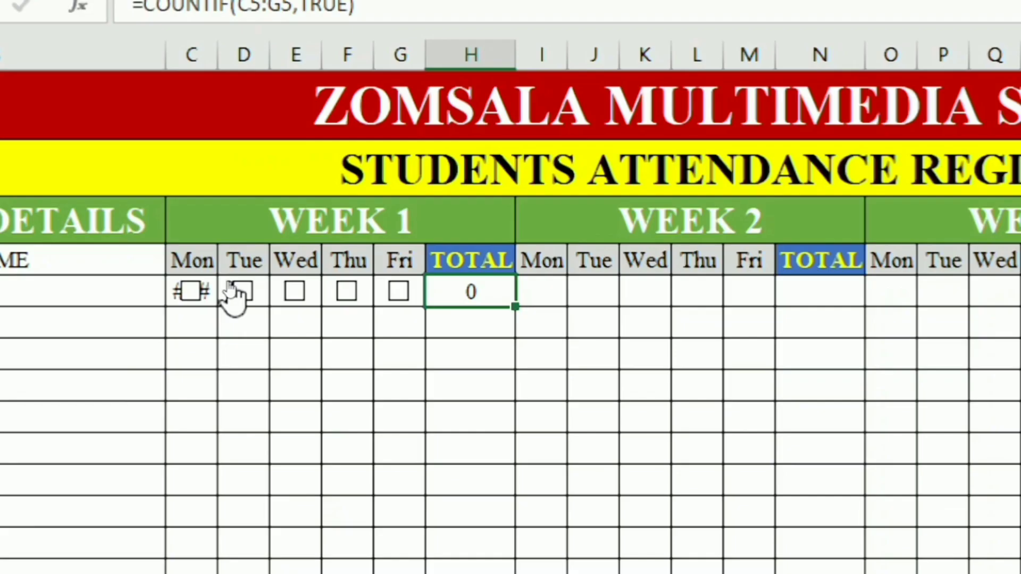
# - Tick Student 1's Monday check box and fill its cell across through Friday of Week 1
pyautogui.click(209, 286)
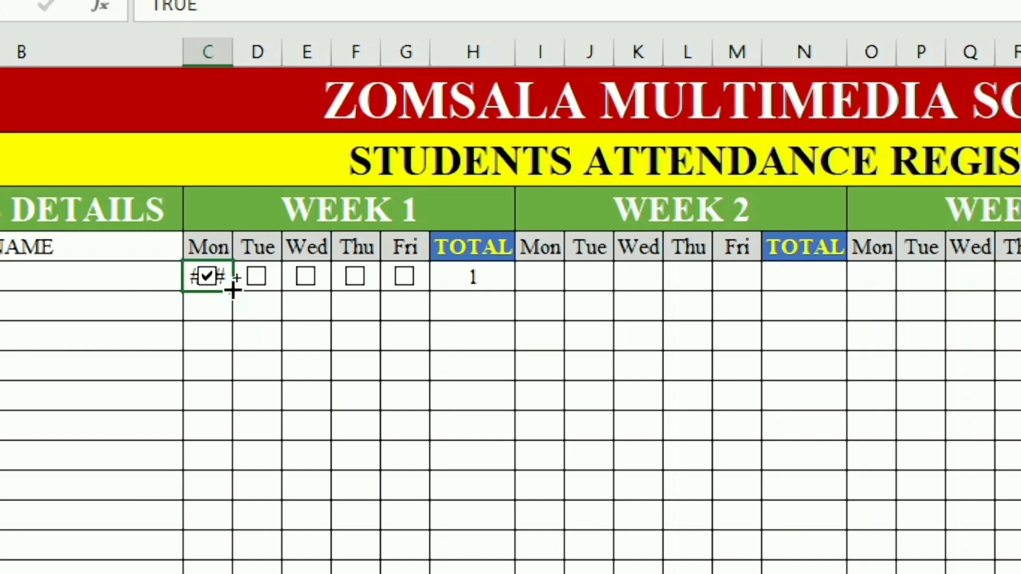
pyautogui.moveTo(234, 290); pyautogui.dragTo(434, 280)
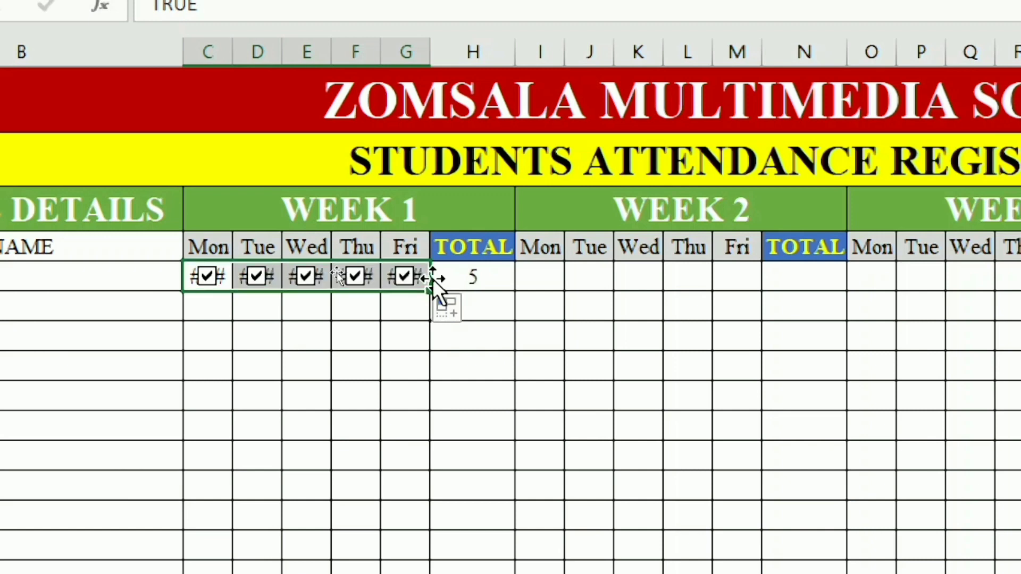
pyautogui.click(508, 298)
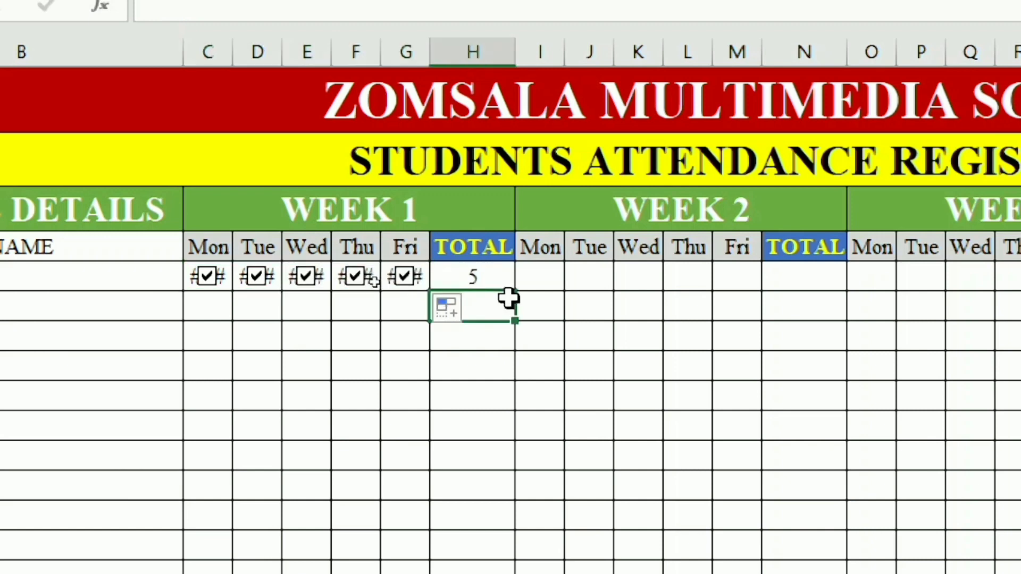
# - Relink Student 1's Tuesday to Friday check boxes from the Monday cell to their own day's cells, ending with Friday at $G$5
pyautogui.click(249, 282)
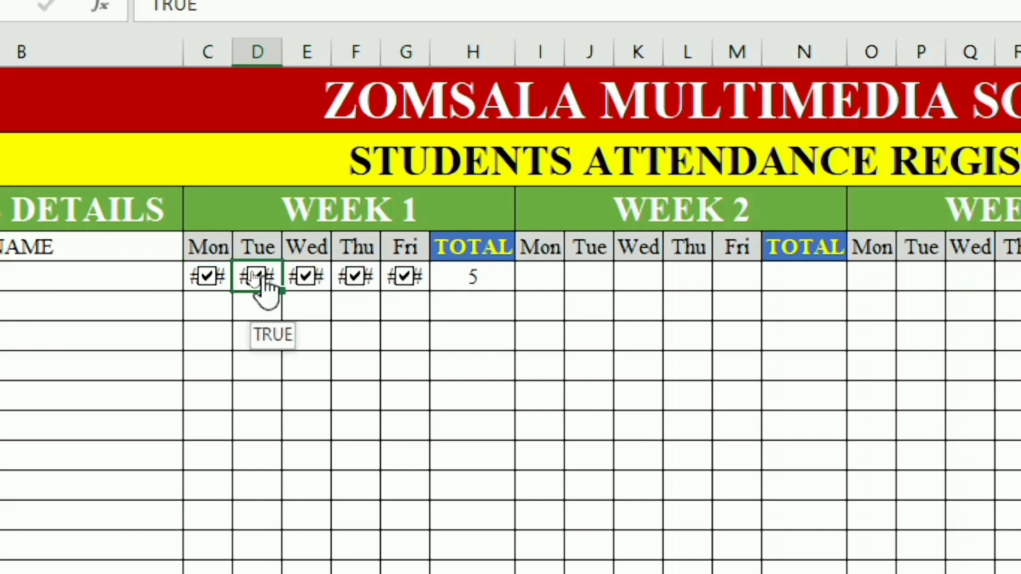
pyautogui.rightClick(259, 274)
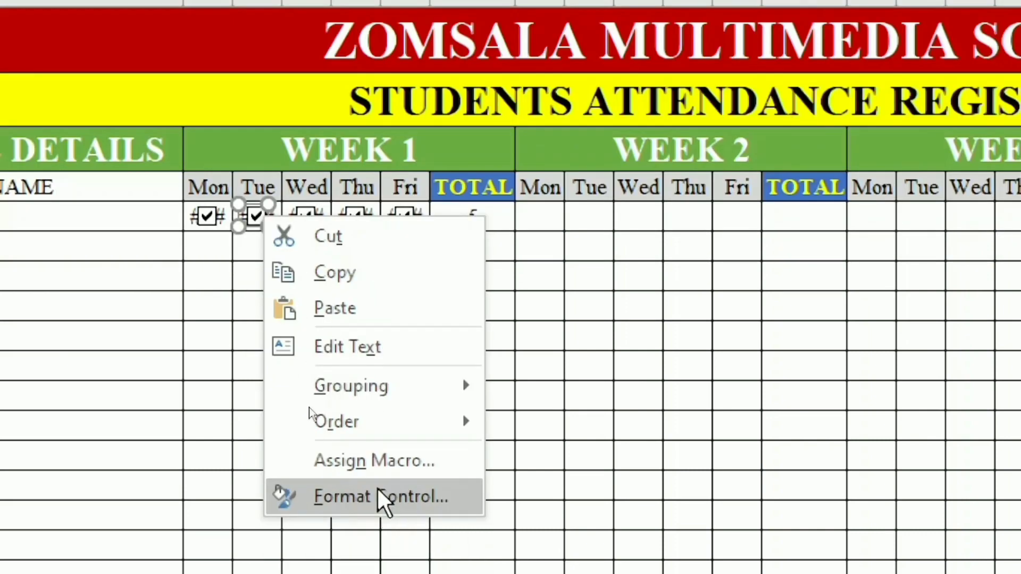
pyautogui.click(382, 550)
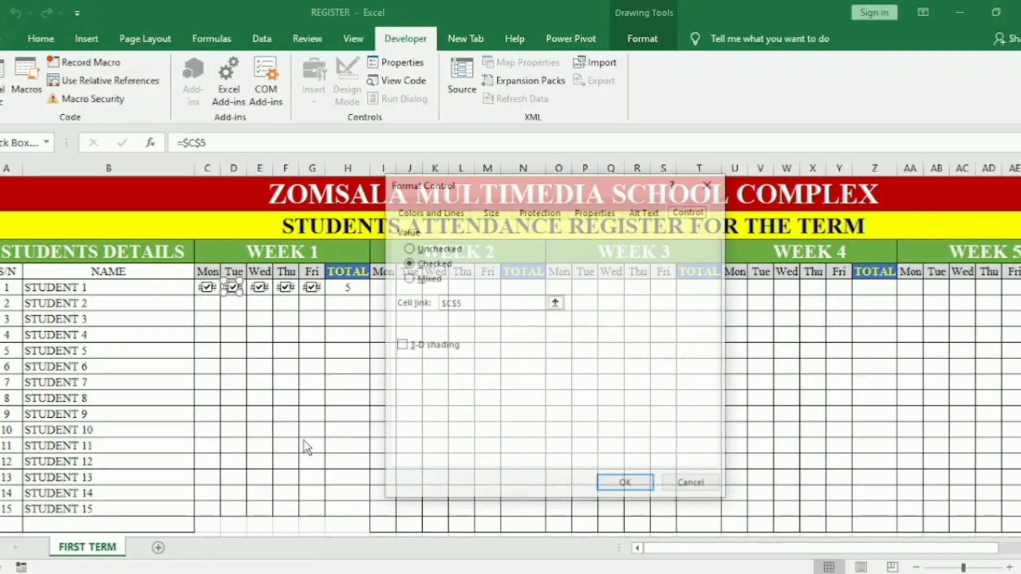
pyautogui.click(450, 303)
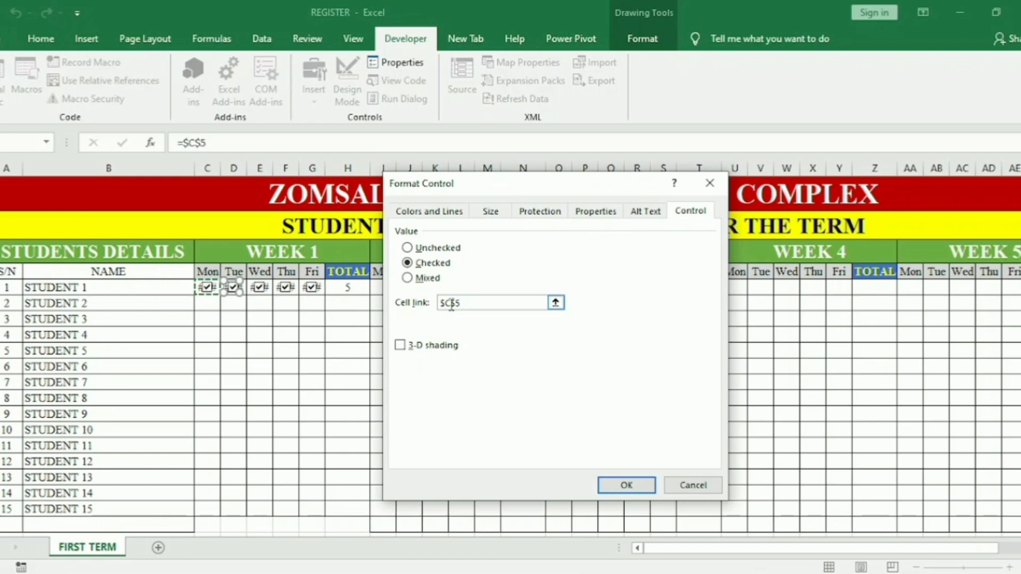
pyautogui.press('BackSpace')
pyautogui.press('Return')
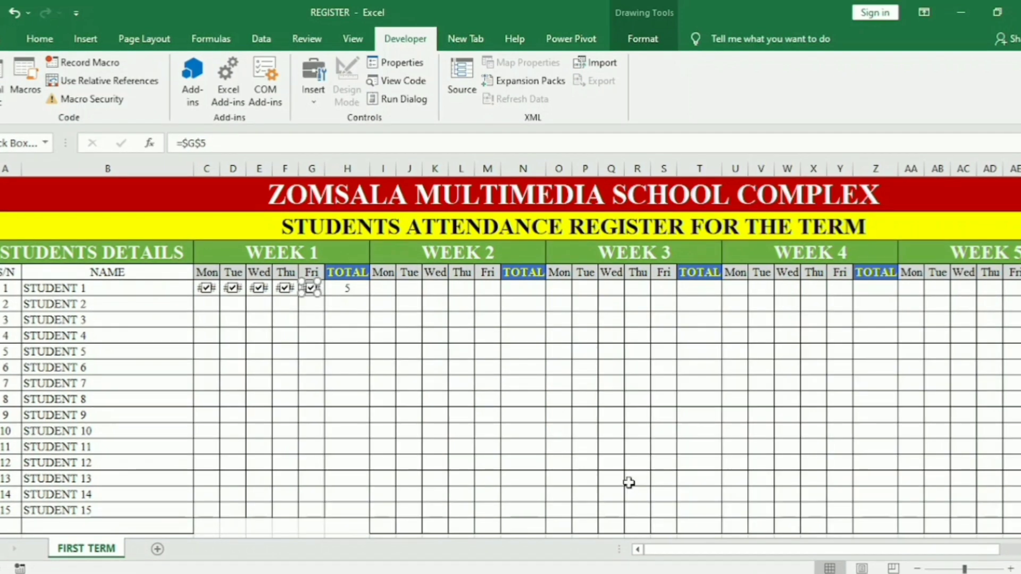
# - Test the relinked Week 1 check boxes by clearing Student 1's row and ticking Monday through Friday individually
pyautogui.click(343, 289)
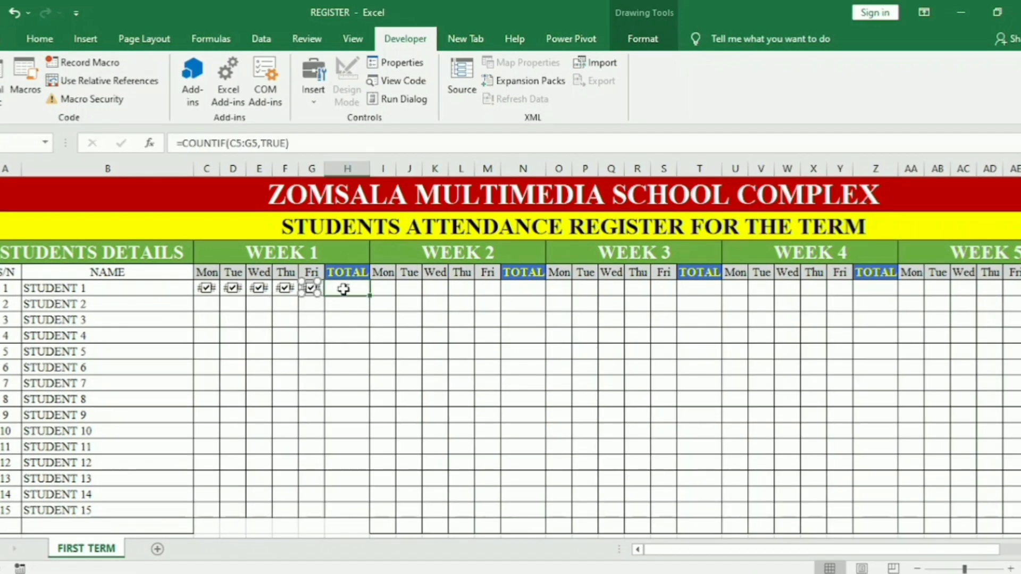
pyautogui.click(206, 290)
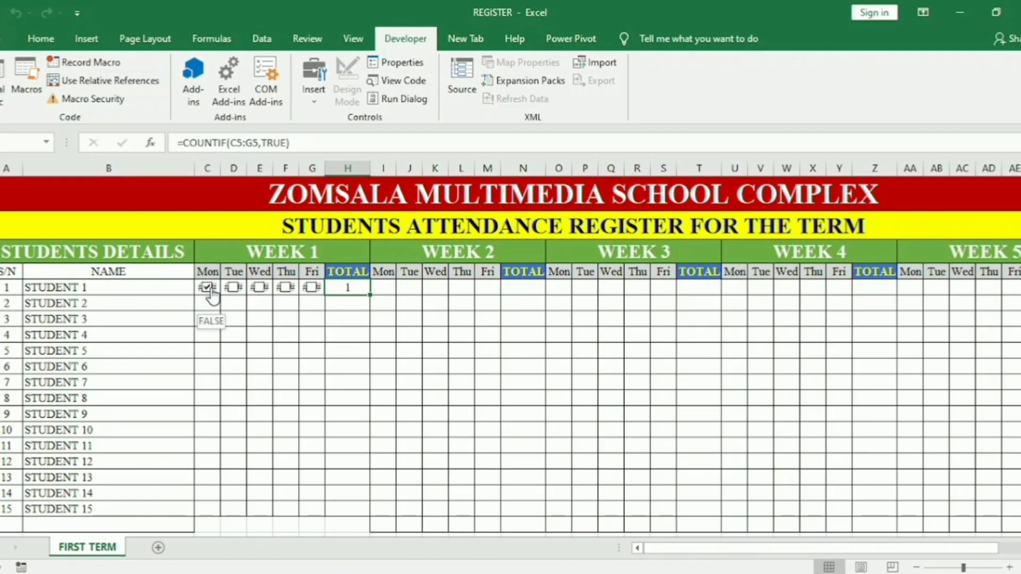
pyautogui.click(234, 288)
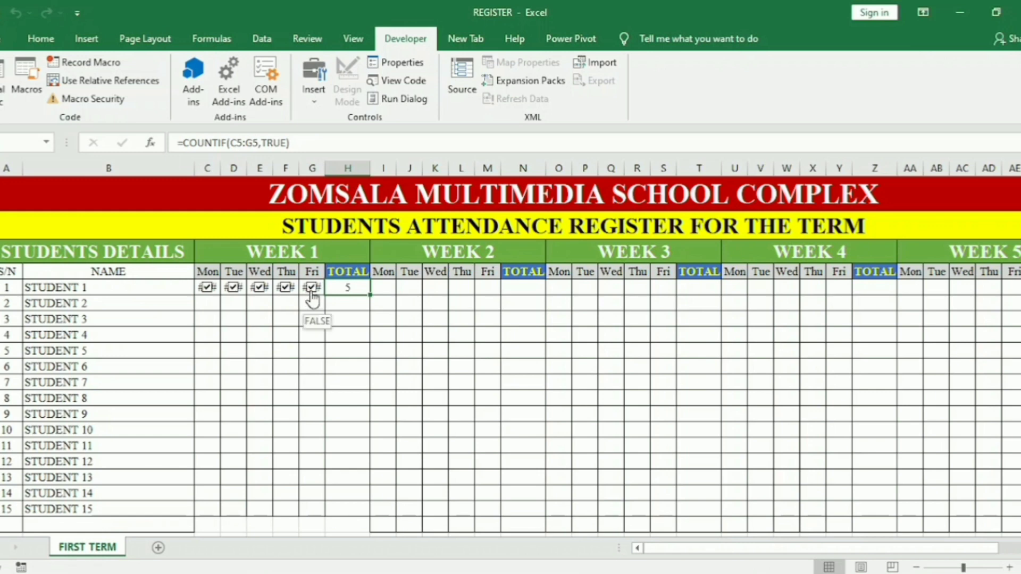
# - Set the font colour of Student 1's Monday to Friday cells in Week 1 to white to hide the linked values
pyautogui.click(216, 283)
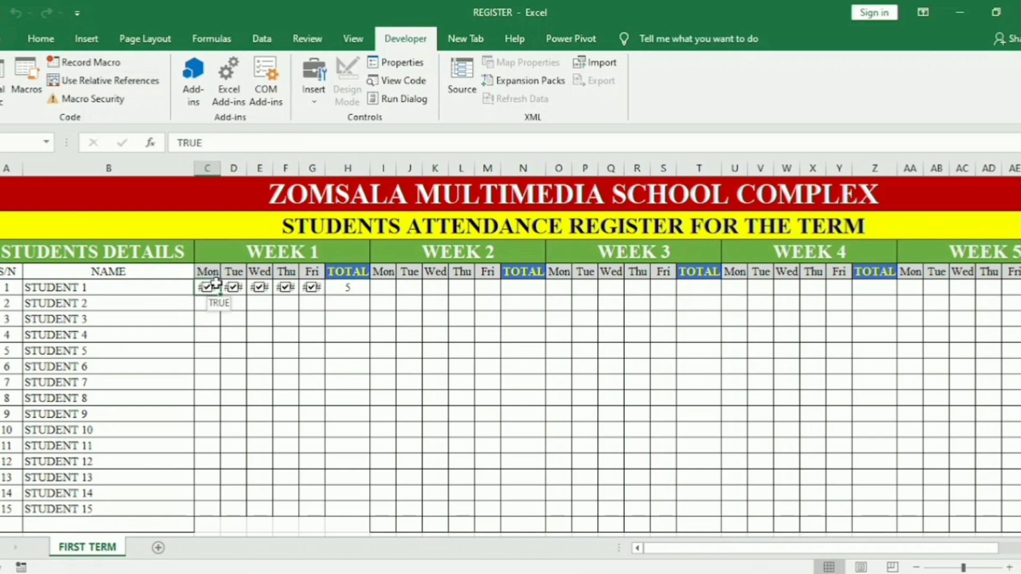
pyautogui.hotkey('shift', 'Right')
pyautogui.hotkey('shift', 'Right')
pyautogui.hotkey('shift', 'Right')
pyautogui.hotkey('shift', 'Right')
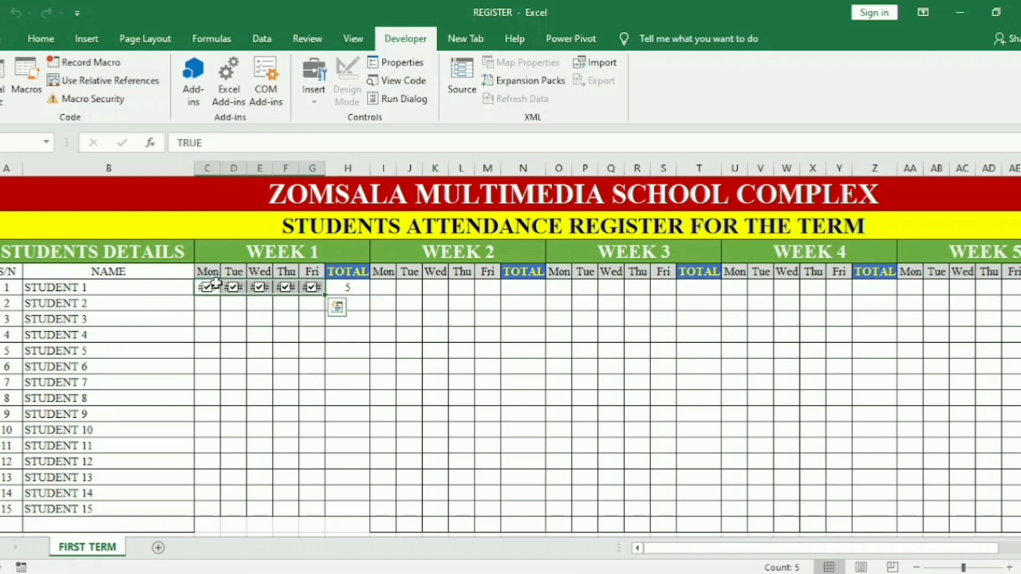
pyautogui.click(24, 37)
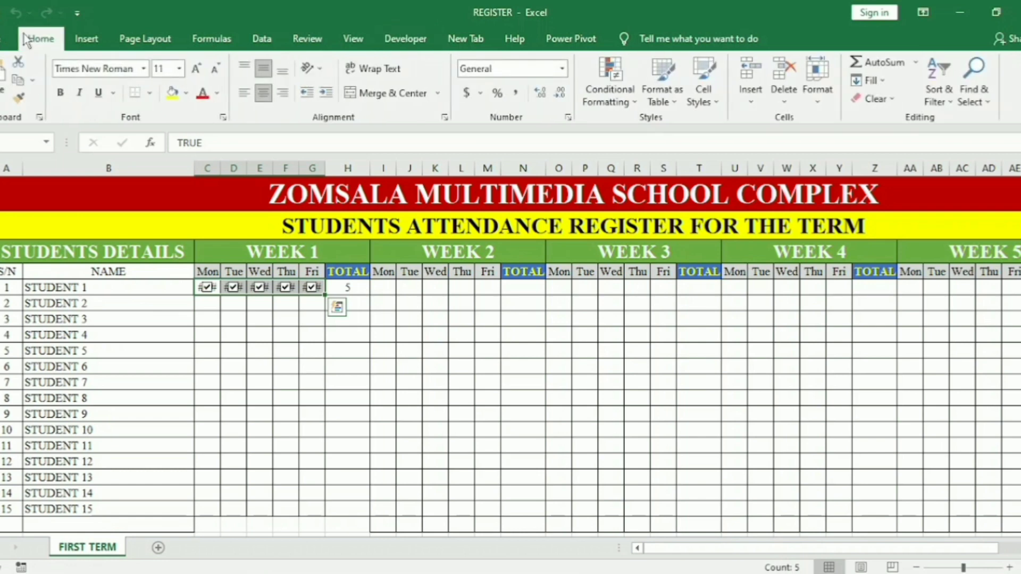
pyautogui.click(218, 98)
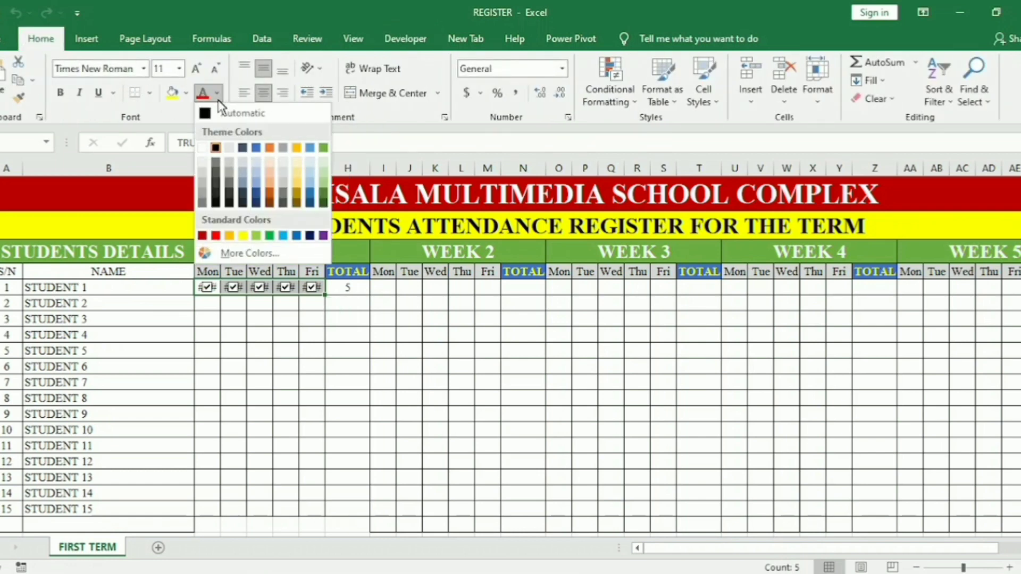
pyautogui.click(203, 147)
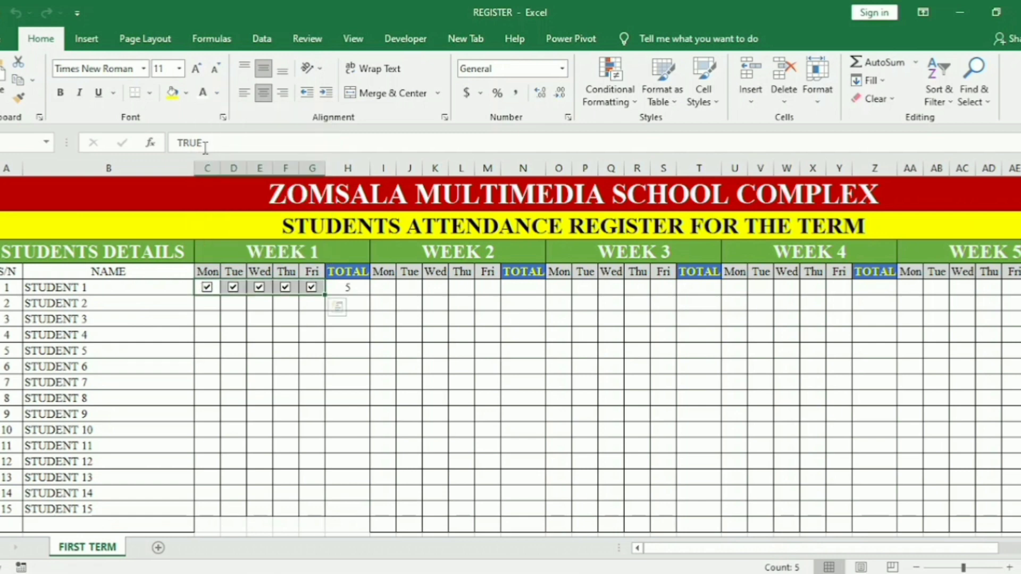
pyautogui.click(393, 294)
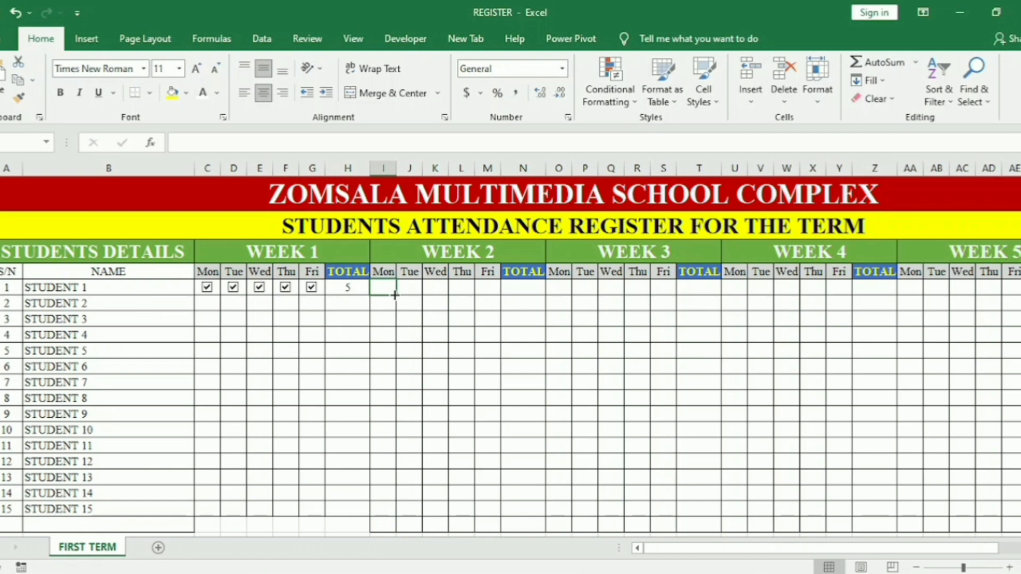
pyautogui.click(353, 288)
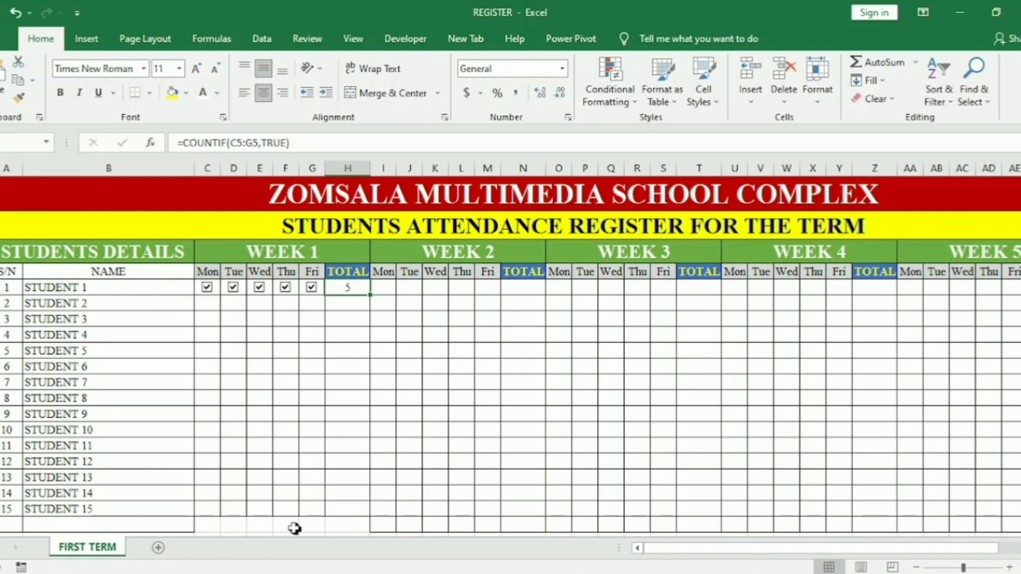
# - Fill Student 1's Monday to Friday check box cells in Week 1 down through Student 15
pyautogui.click(195, 286)
pyautogui.hotkey('shift', 'Right')
pyautogui.hotkey('shift', 'Right')
pyautogui.hotkey('shift', 'Right')
pyautogui.hotkey('shift', 'Right')
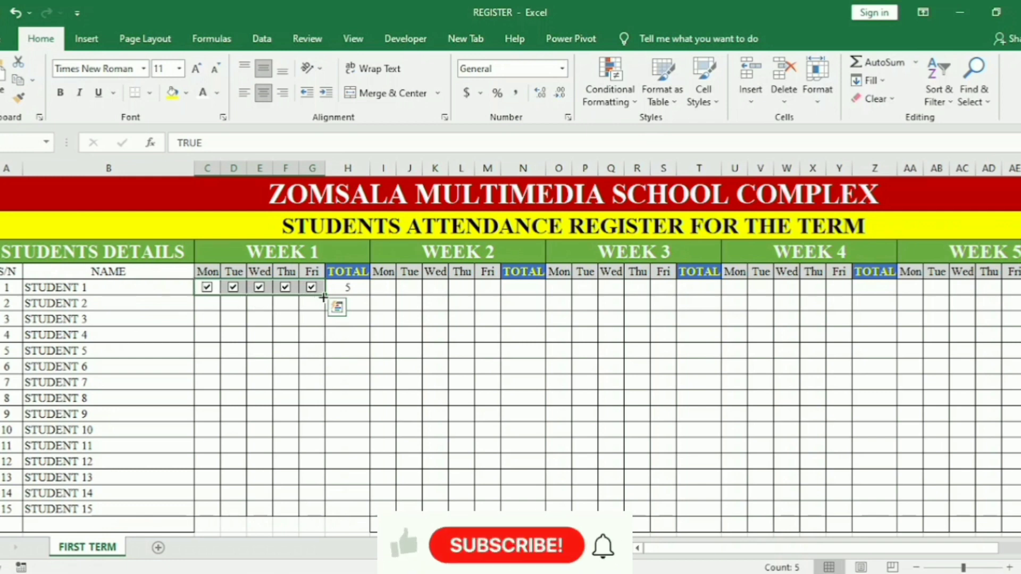
pyautogui.doubleClick(323, 297)
pyautogui.click(343, 314)
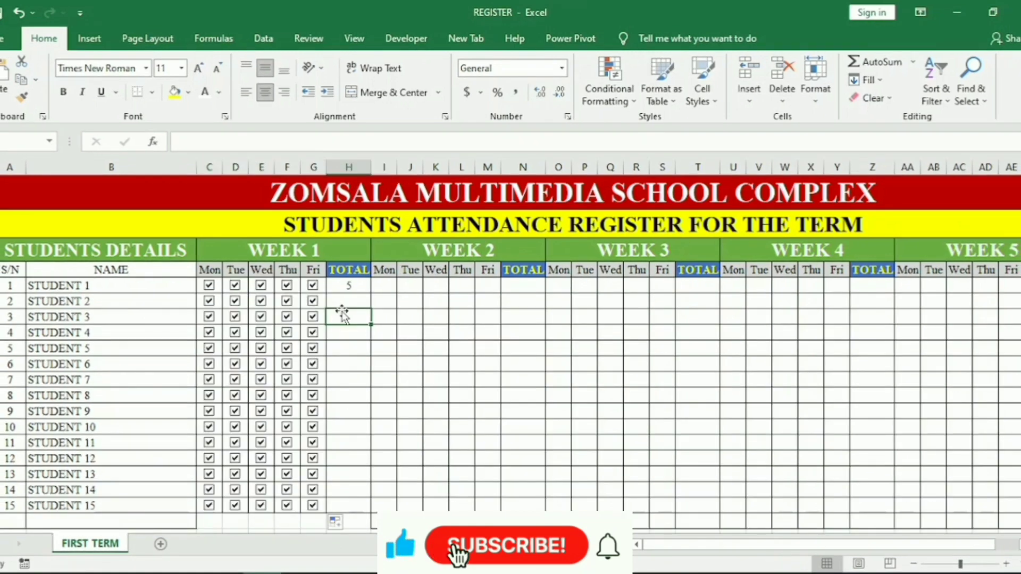
pyautogui.click(480, 395)
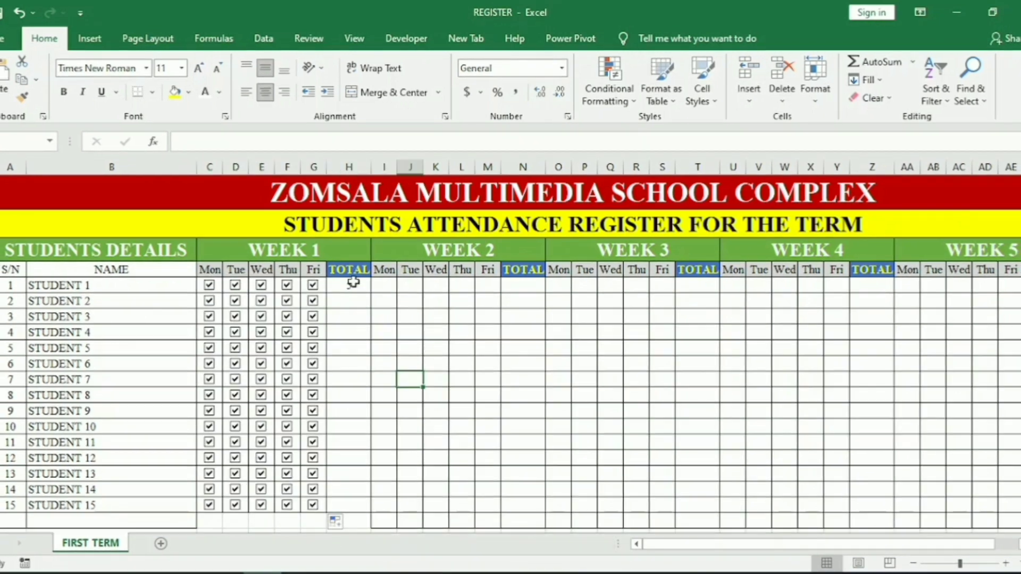
# - Fill Student 1's Week 1 total formula down through Student 15
pyautogui.click(351, 285)
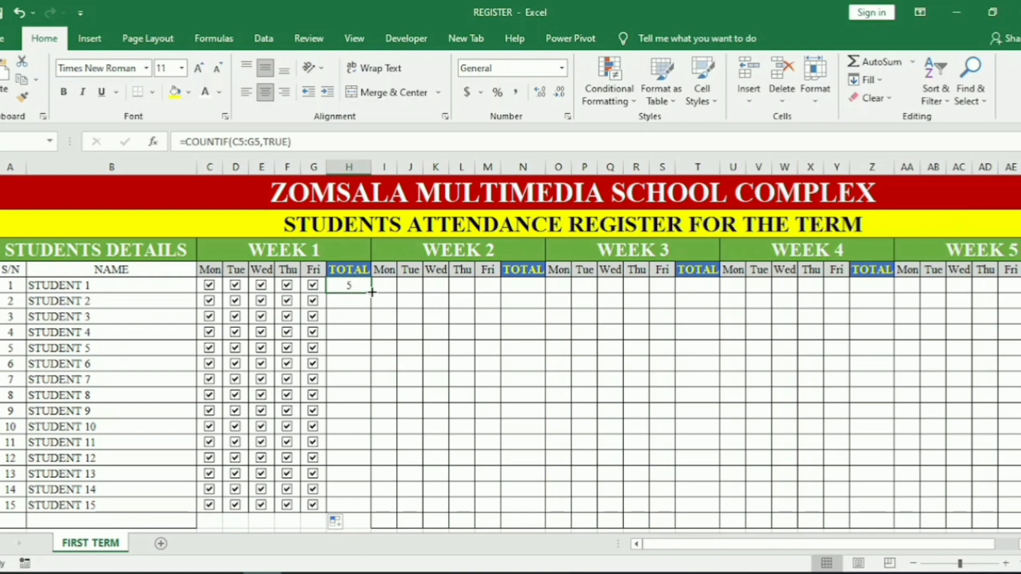
pyautogui.doubleClick(372, 292)
pyautogui.click(458, 469)
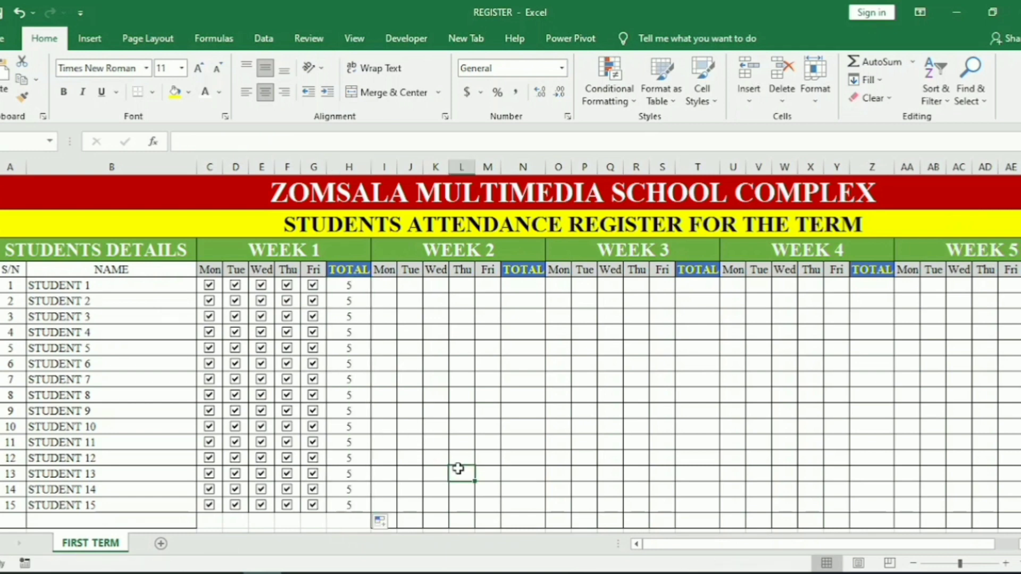
# - Test the cell link of Student 2's Monday check box by clearing and ticking it twice
pyautogui.click(210, 302)
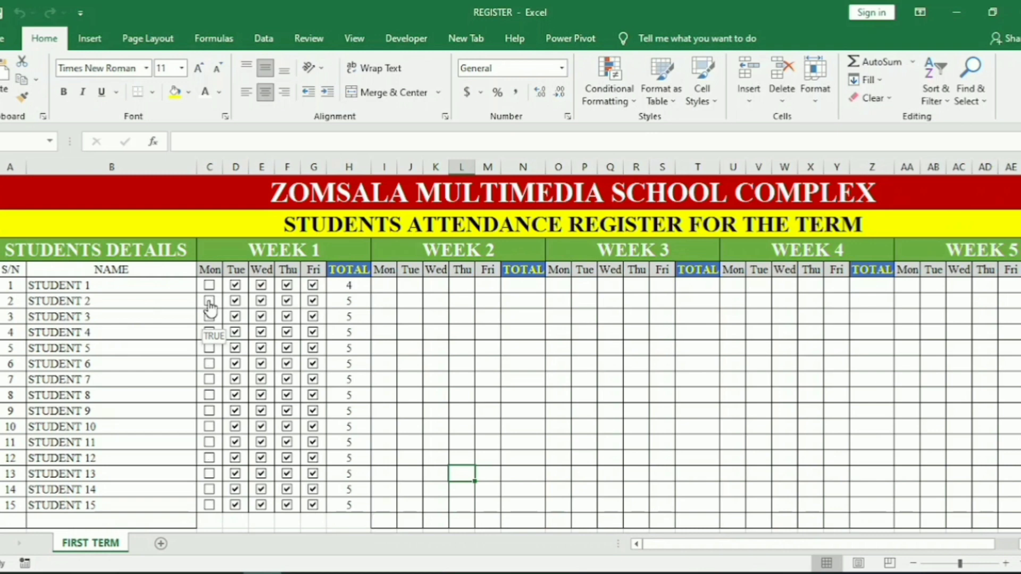
pyautogui.click(210, 302)
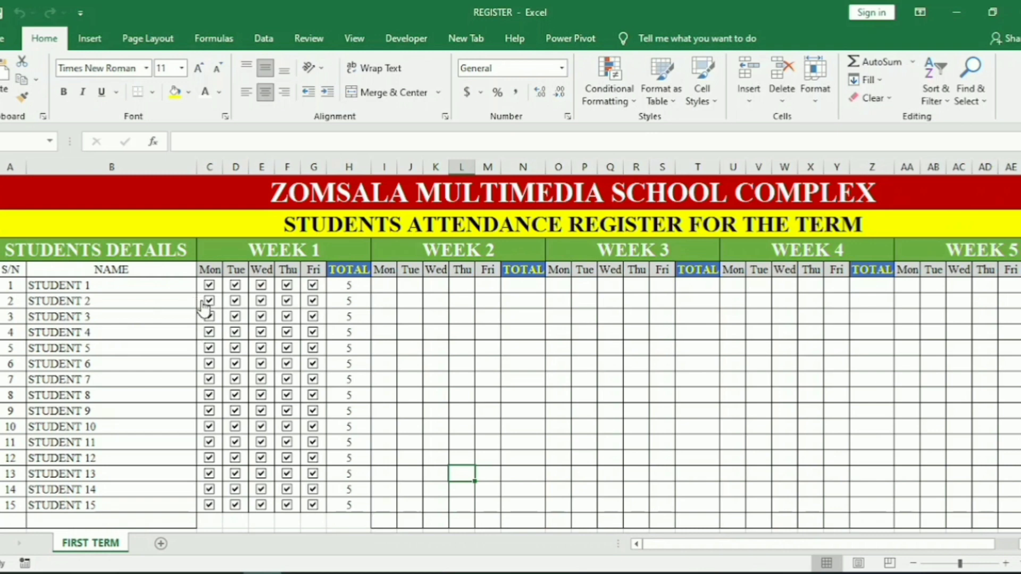
pyautogui.click(205, 307)
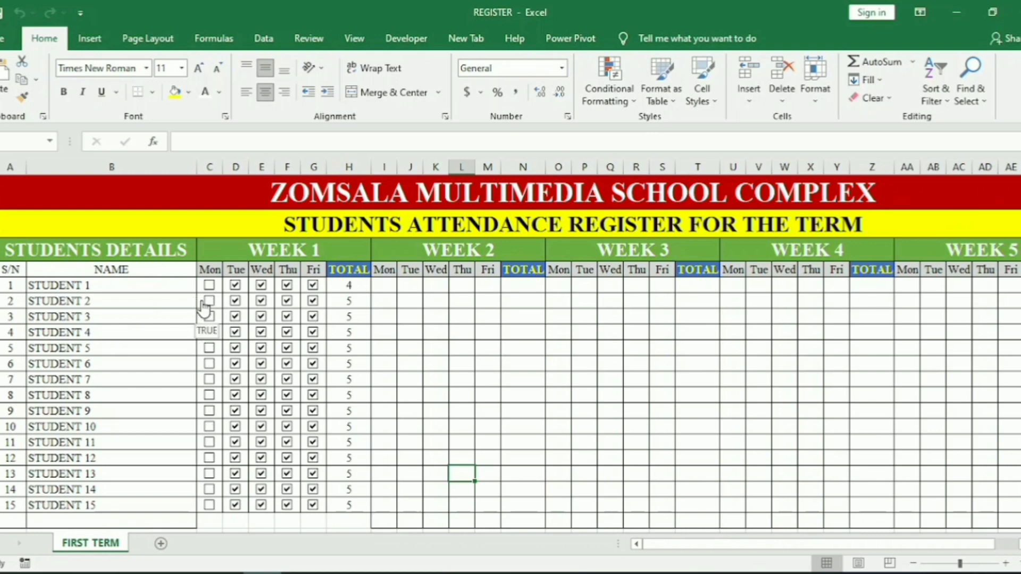
pyautogui.click(204, 308)
pyautogui.click(196, 303)
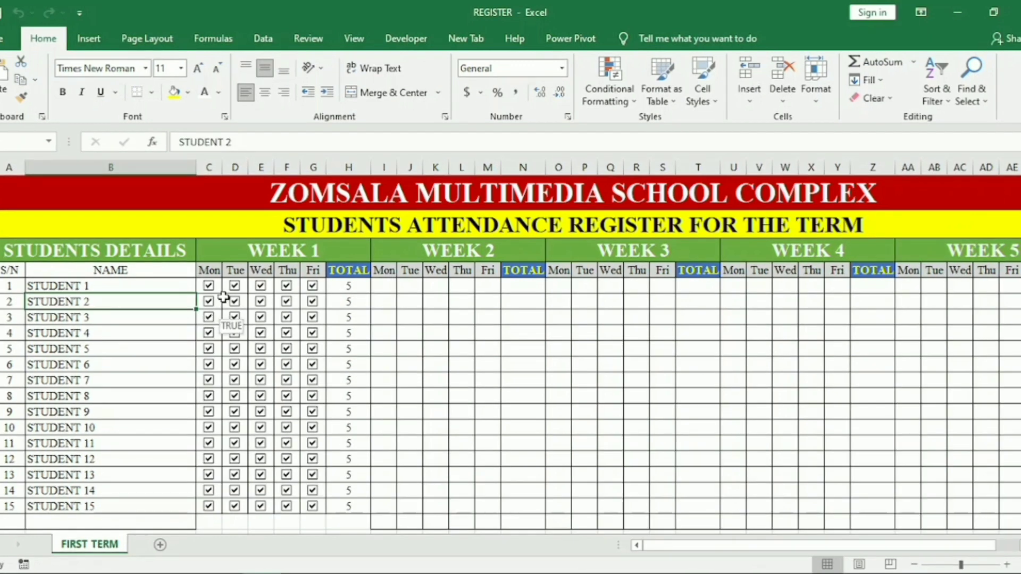
# - Highlight the Week 1 check box cells from Student 2 through Student 15 to review which ones need relinking
pyautogui.click(221, 299)
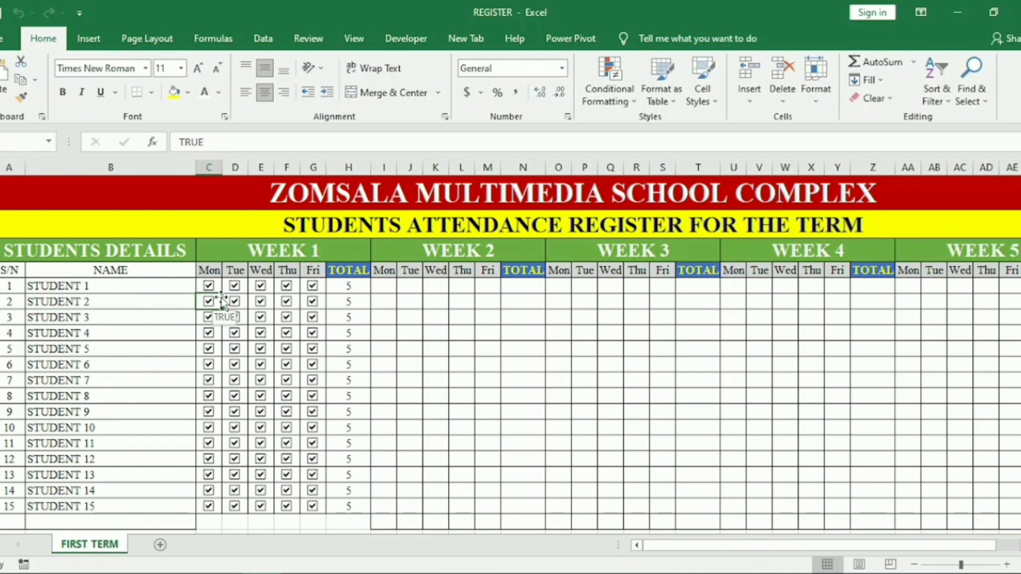
pyautogui.hotkey('shift', 'Right')
pyautogui.hotkey('shift', 'Right')
pyautogui.hotkey('shift', 'Right')
pyautogui.hotkey('shift', 'Right')
pyautogui.hotkey('shift', 'Down')
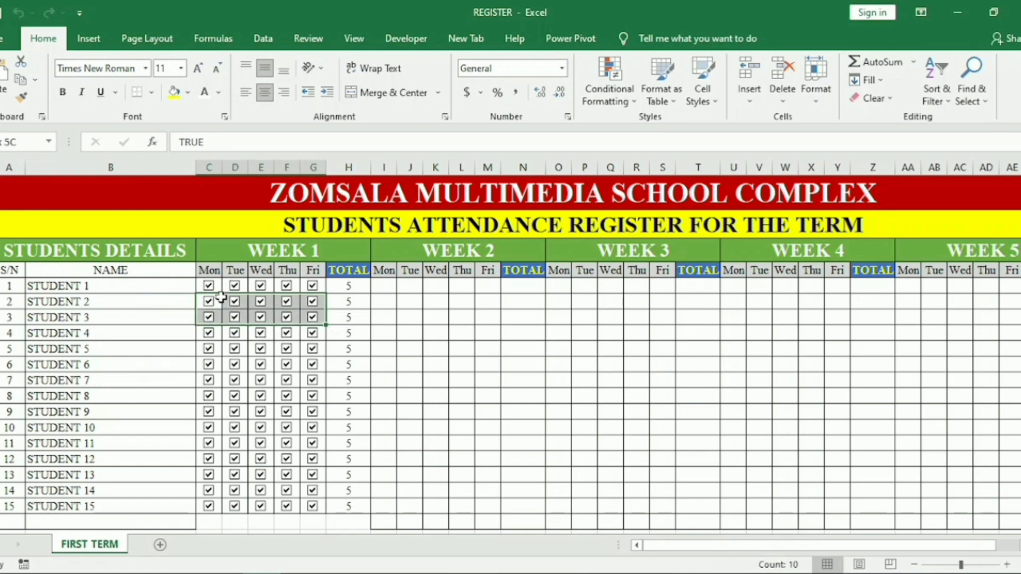
pyautogui.hotkey('shift', 'Down')
pyautogui.hotkey('shift', 'Down')
pyautogui.hotkey('shift', 'Down')
pyautogui.hotkey('shift', 'Down')
pyautogui.hotkey('shift', 'Down')
pyautogui.hotkey('shift', 'Down')
pyautogui.hotkey('shift', 'Down')
pyautogui.hotkey('shift', 'Down')
pyautogui.hotkey('shift', 'Down')
pyautogui.hotkey('shift', 'Down')
pyautogui.hotkey('shift', 'Down')
pyautogui.hotkey('shift', 'Down')
pyautogui.hotkey('shift', 'Down')
pyautogui.hotkey('shift', 'Down')
pyautogui.hotkey('shift', 'Down')
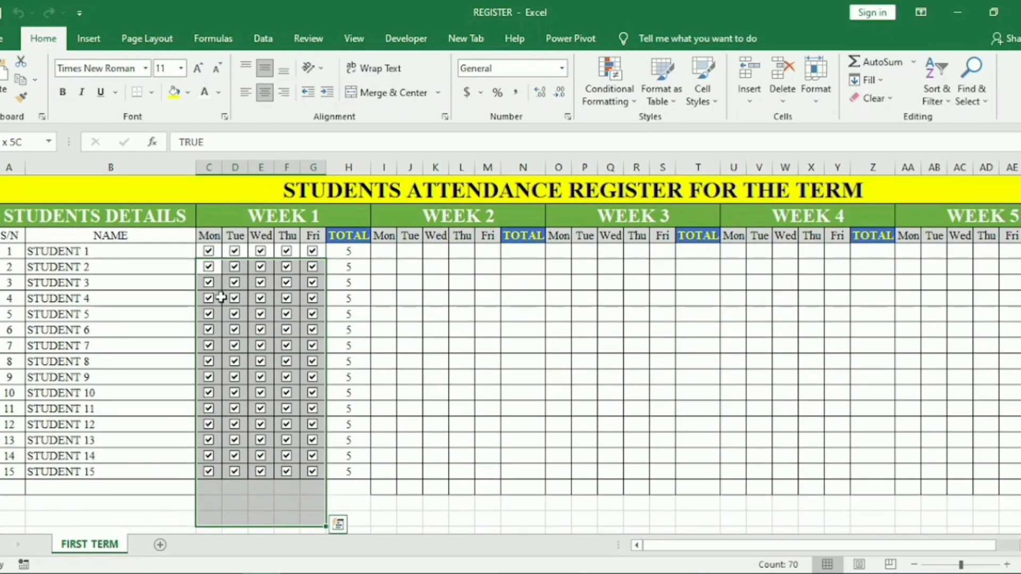
pyautogui.hotkey('shift', 'Up')
pyautogui.hotkey('shift', 'Up')
pyautogui.hotkey('shift', 'Up')
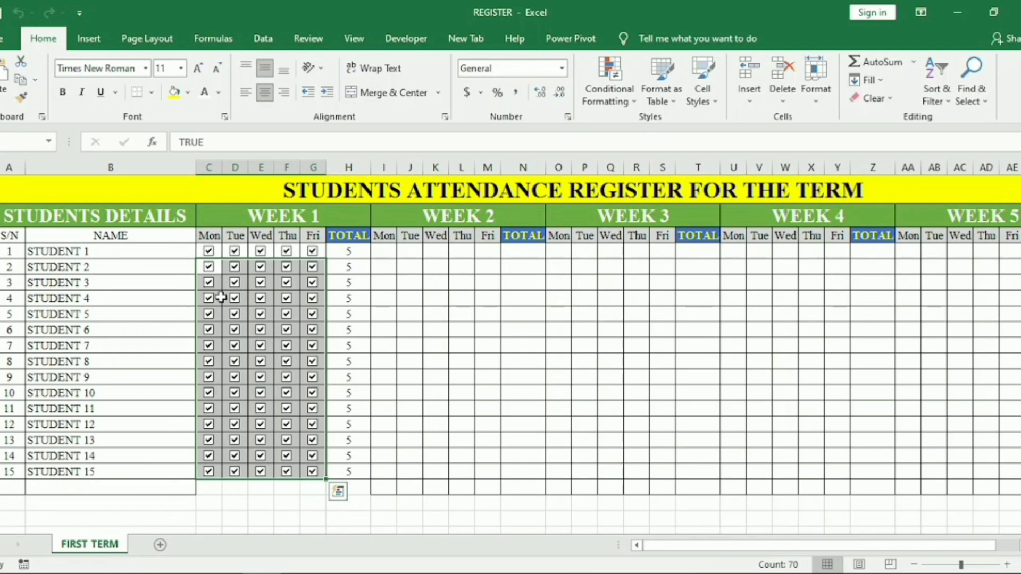
pyautogui.click(364, 332)
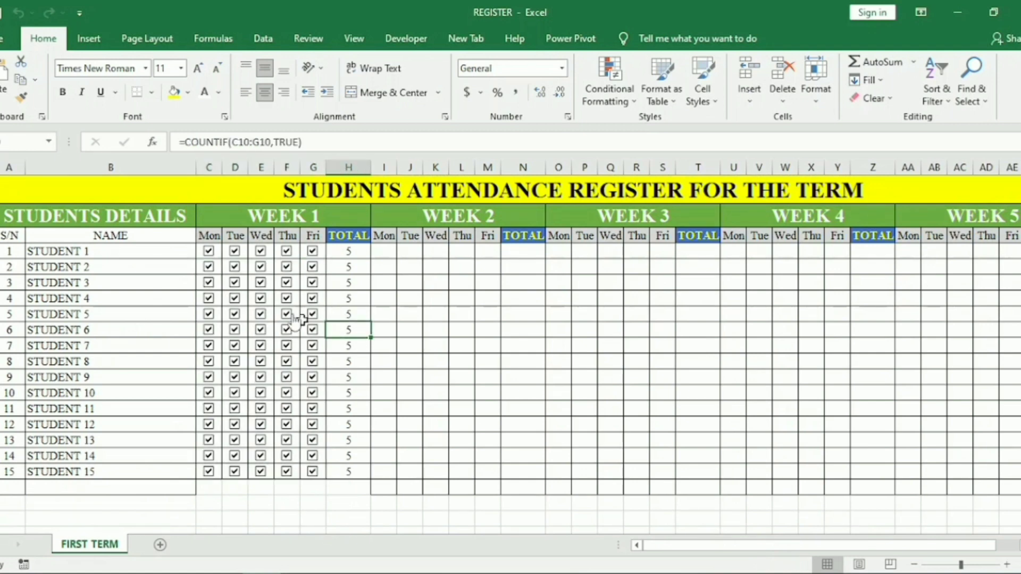
# - Relink Student 2's Monday check box in Week 1 to cell $C$6
pyautogui.click(208, 269)
pyautogui.rightClick(212, 274)
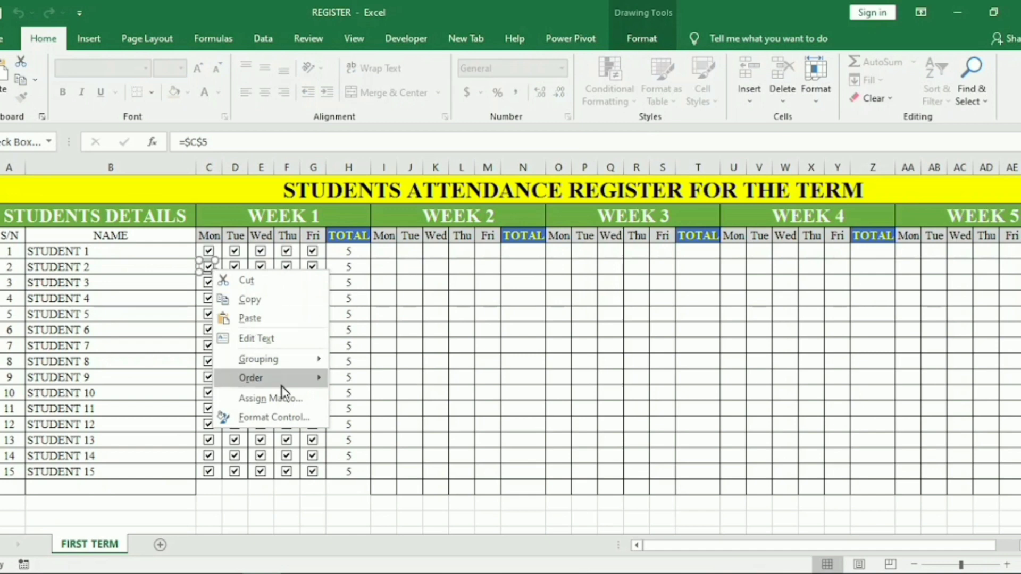
pyautogui.click(263, 418)
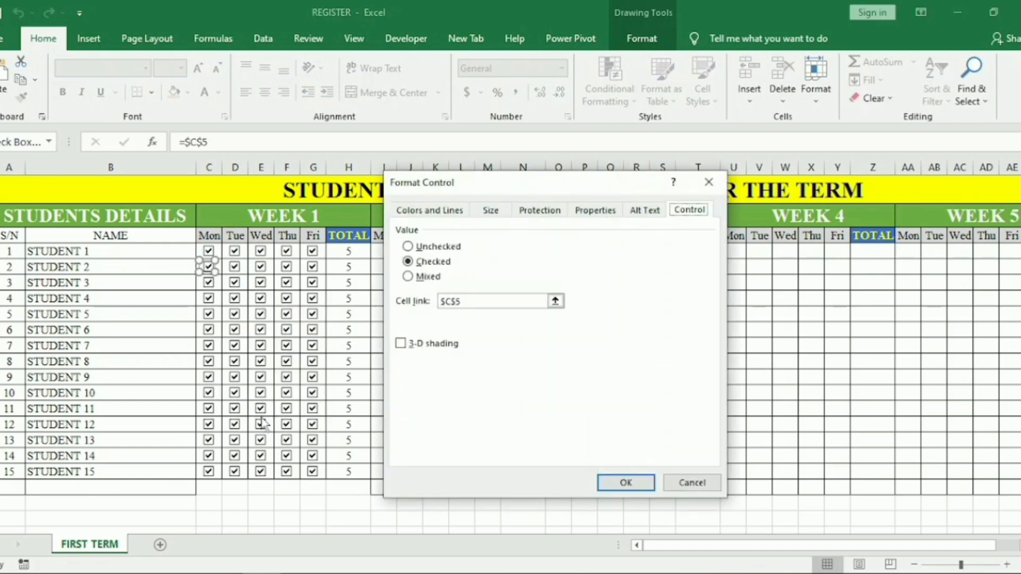
pyautogui.click(468, 301)
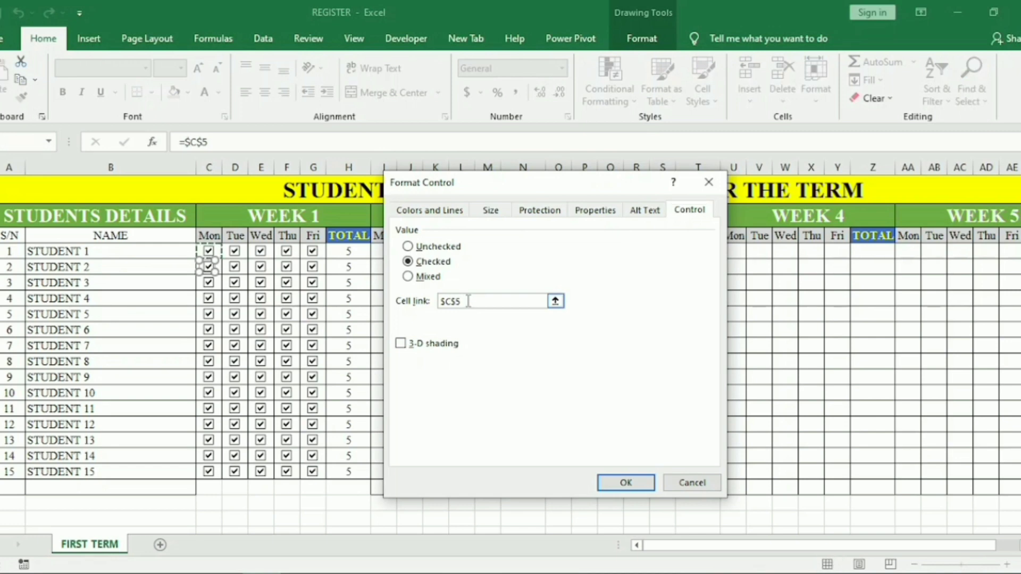
pyautogui.press('BackSpace')
pyautogui.press('Return')
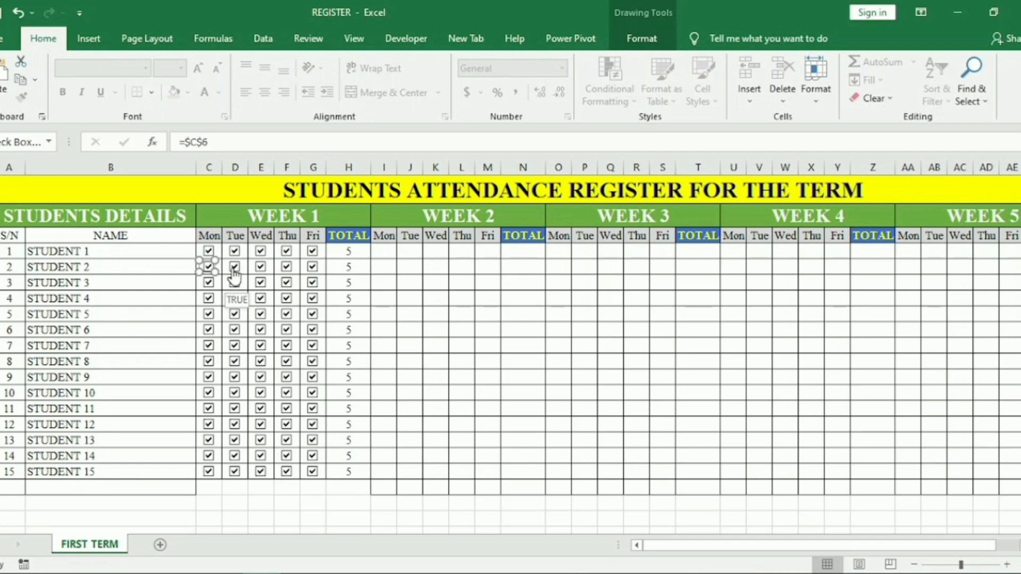
# - Relink Student 2's Tuesday check box in Week 1 to cell $D$6
pyautogui.rightClick(234, 271)
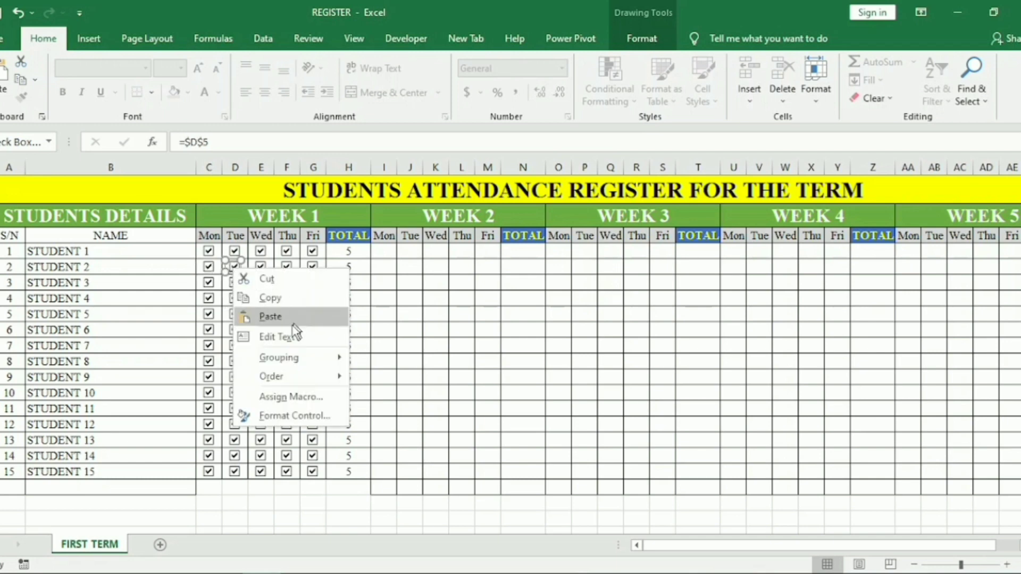
pyautogui.click(302, 415)
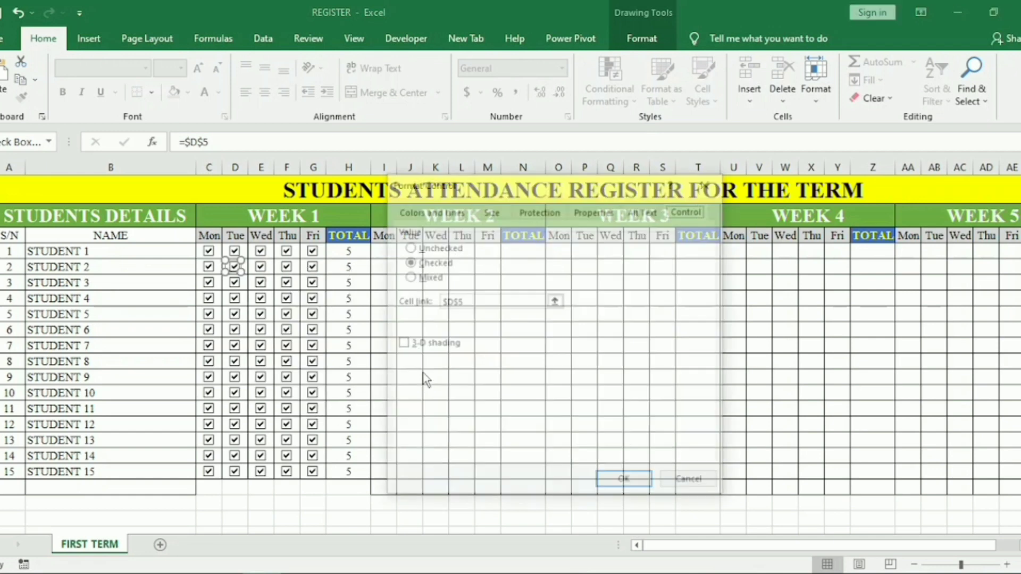
pyautogui.click(487, 301)
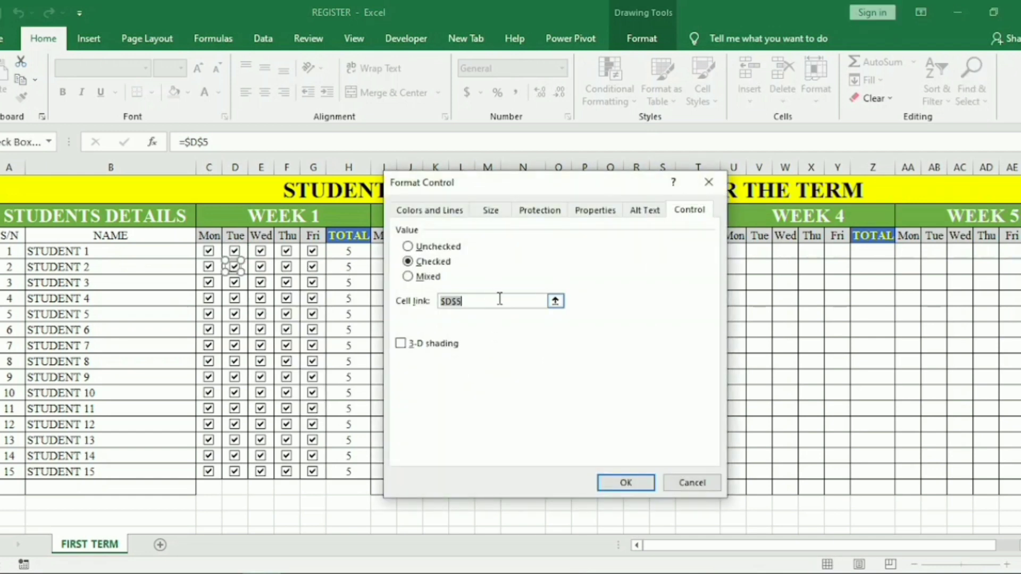
pyautogui.click(500, 300)
pyautogui.press('Return')
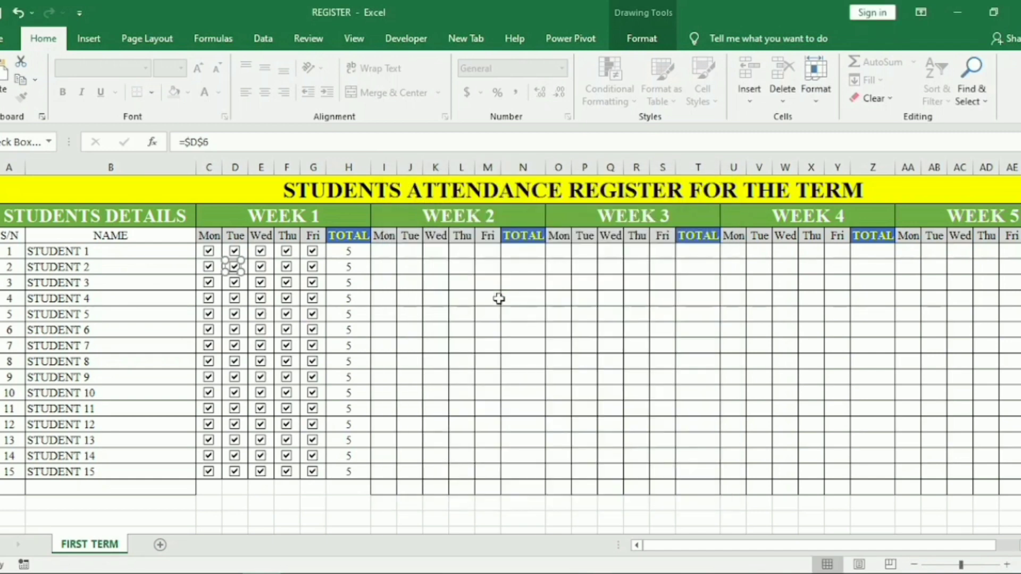
# - Clear Student 2's Monday and Tuesday check boxes in Week 1 to test their new cell links
pyautogui.click(209, 267)
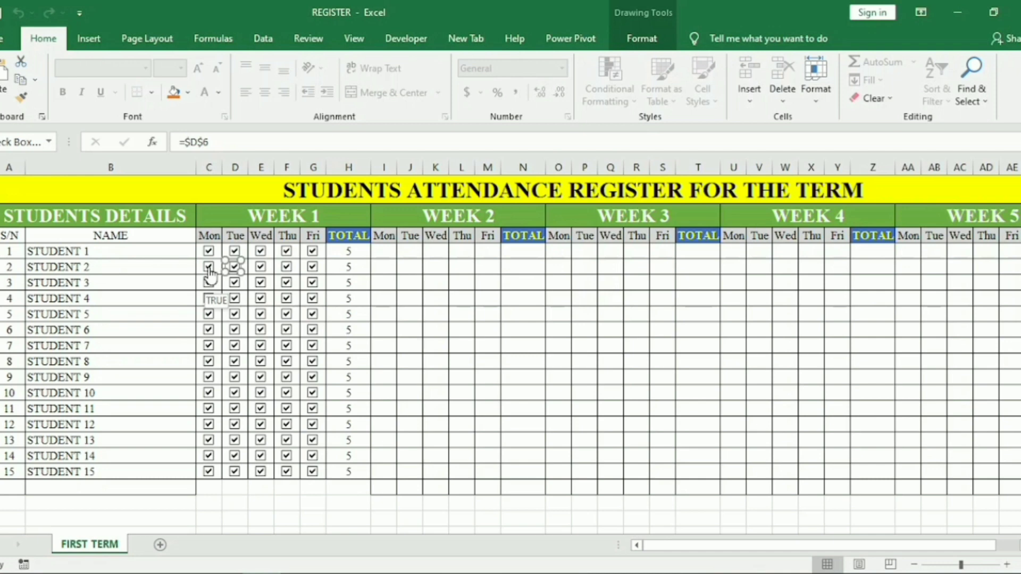
pyautogui.click(209, 269)
pyautogui.click(268, 268)
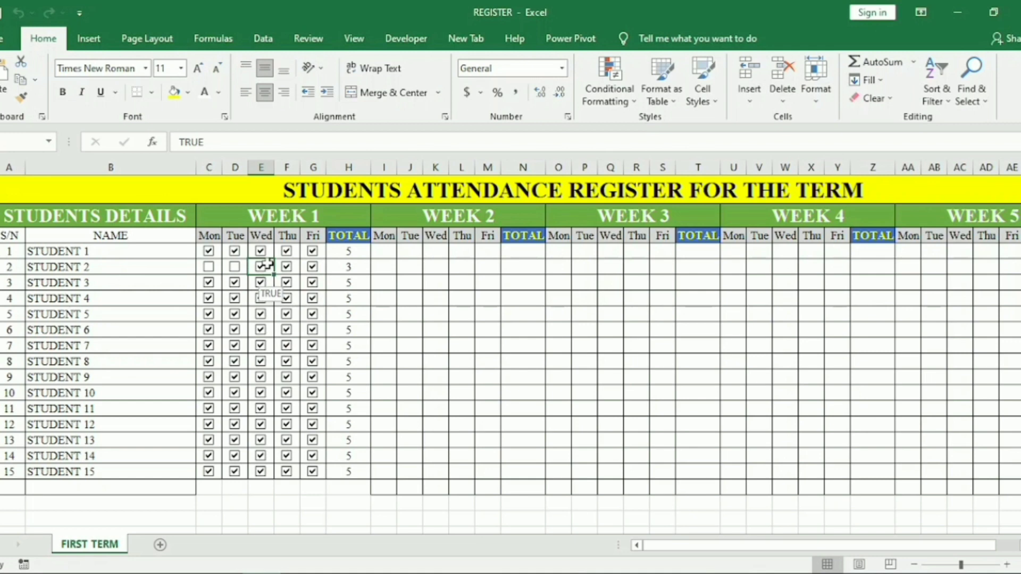
pyautogui.click(430, 470)
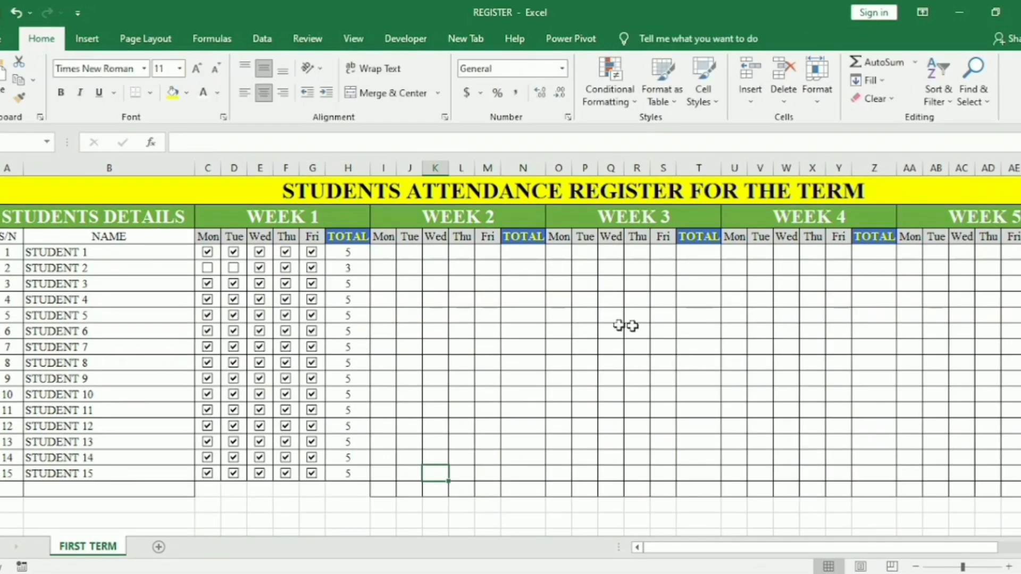
# - Copy Student 1's Week 1 total formula =COUNTIF(C5:G5,TRUE) and paste it as Student 1's Week 2 total
pyautogui.click(348, 252)
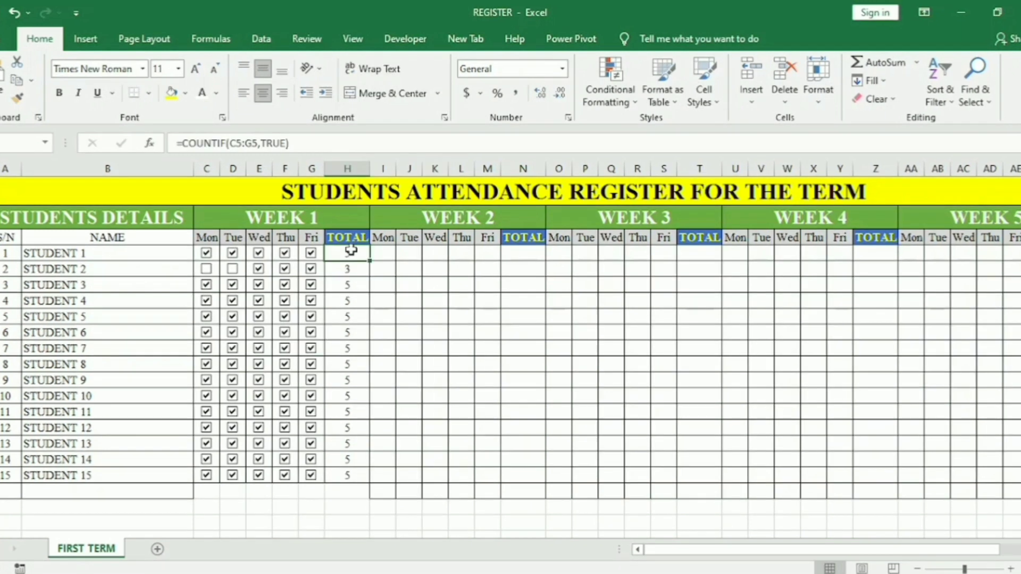
pyautogui.click(320, 142)
pyautogui.moveTo(319, 142); pyautogui.dragTo(149, 140)
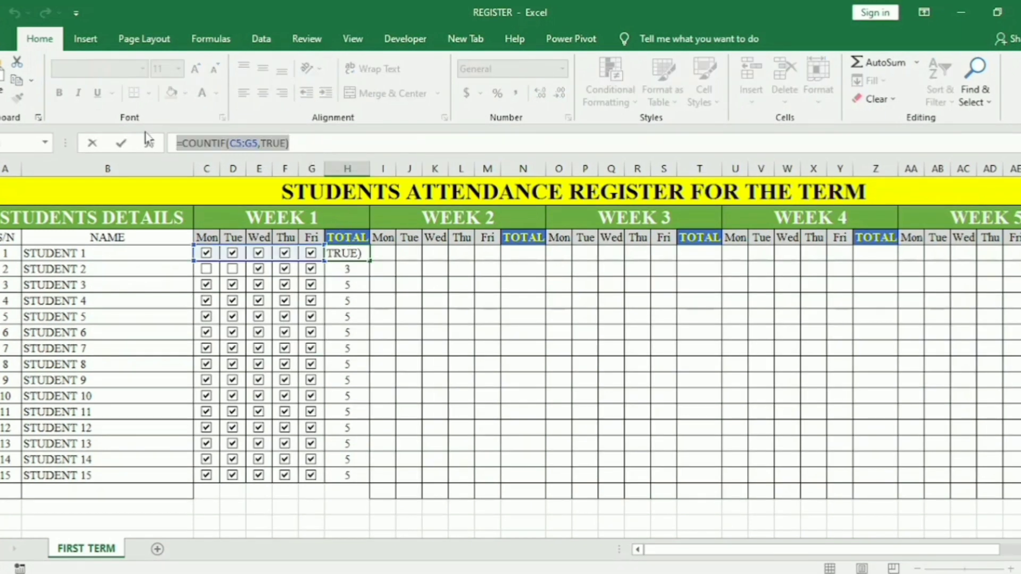
pyautogui.press('Return')
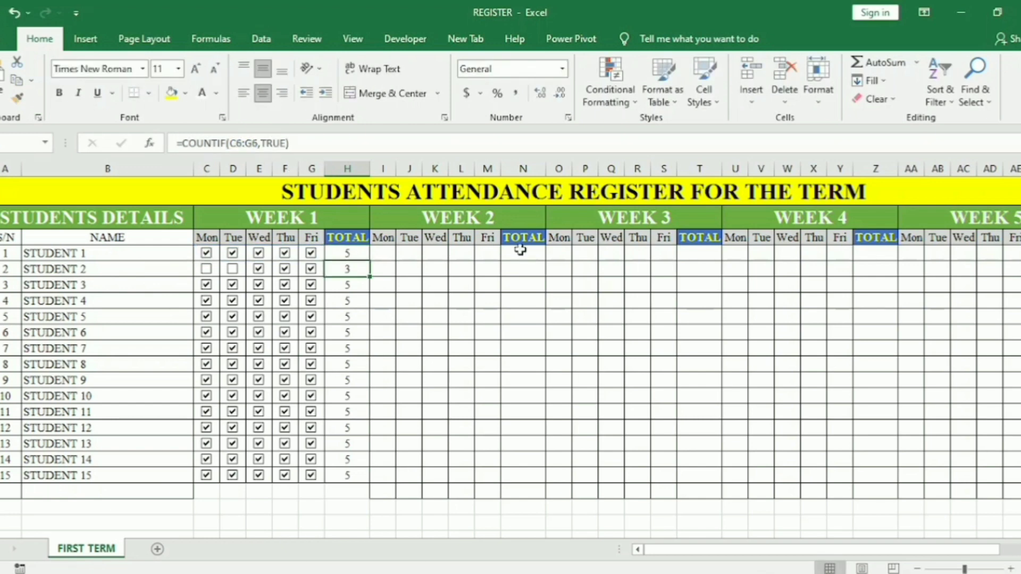
pyautogui.click(520, 252)
pyautogui.hotkey('ctrl', 'v')
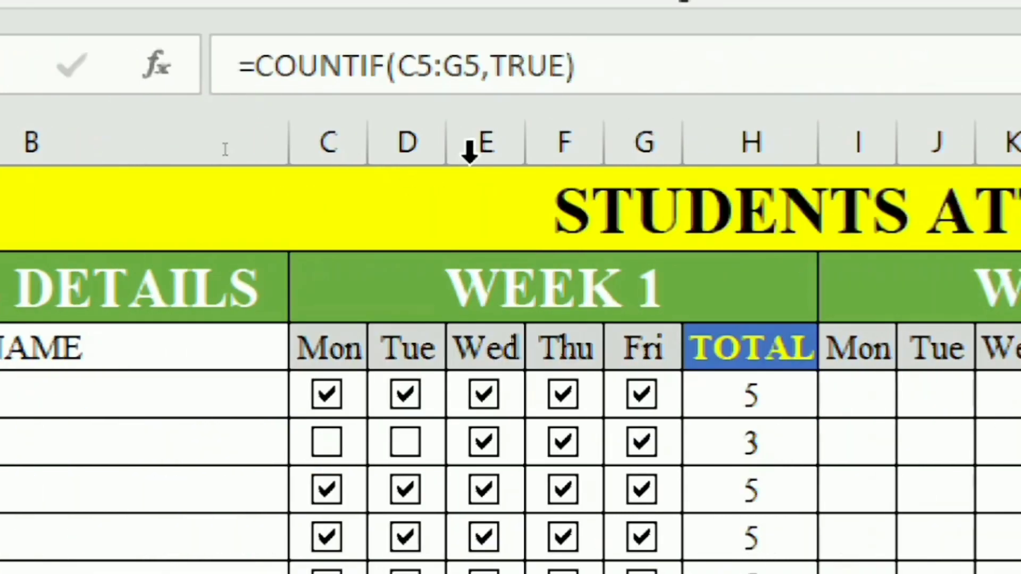
# - Change the counted range in Student 1's Week 2 total to I5:M5 and fill the formula down to Student 15
pyautogui.click(422, 67)
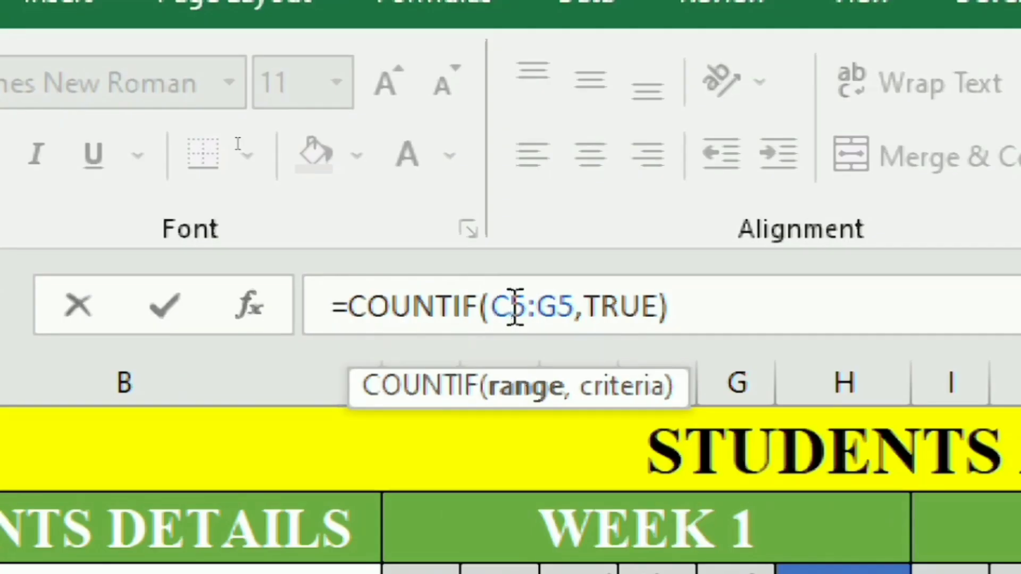
pyautogui.click(515, 307)
pyautogui.press('BackSpace')
pyautogui.write('I')
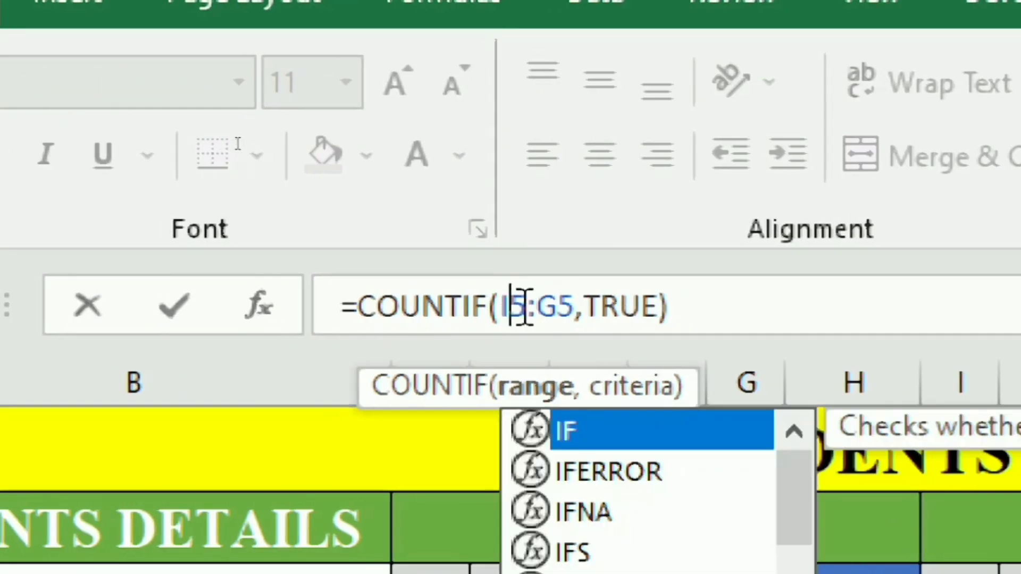
pyautogui.press('Right')
pyautogui.press('Right')
pyautogui.press('Right')
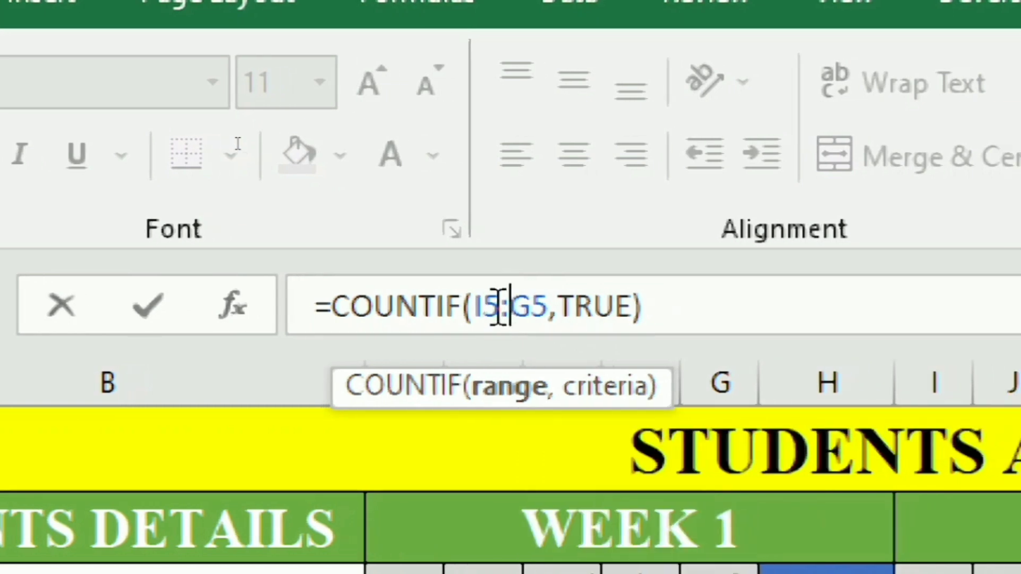
pyautogui.press('BackSpace')
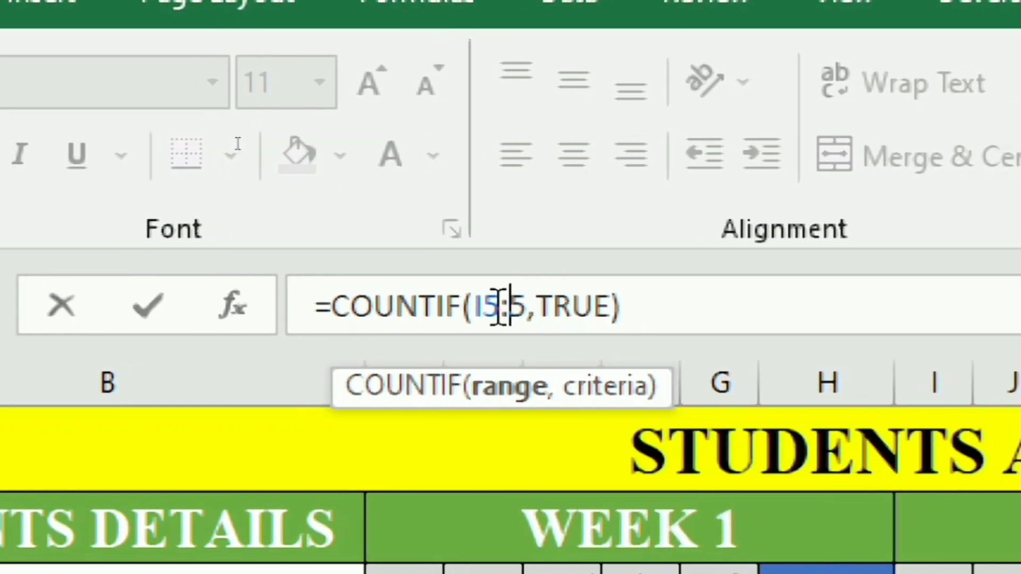
pyautogui.write('M5,')
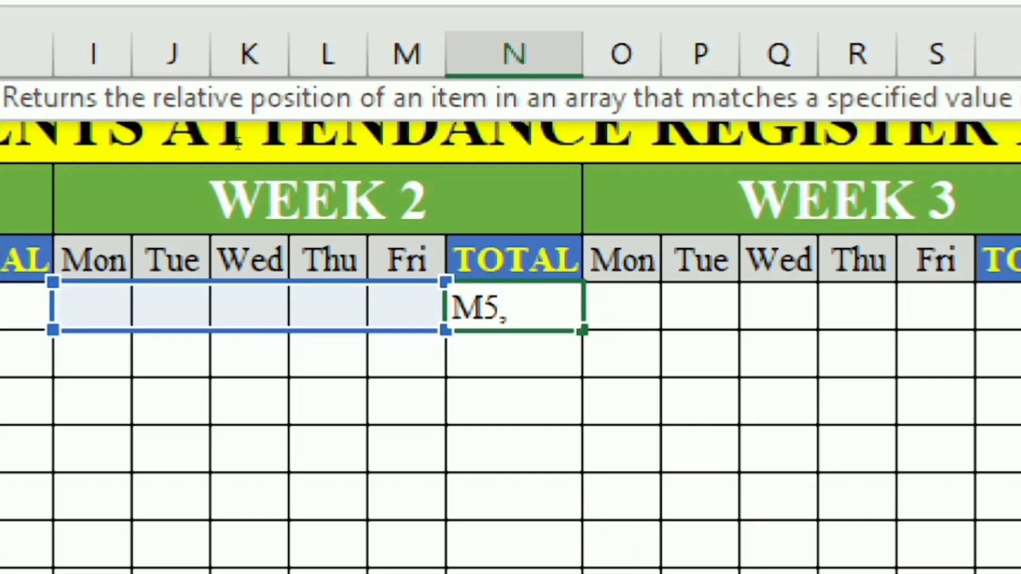
pyautogui.press('Return')
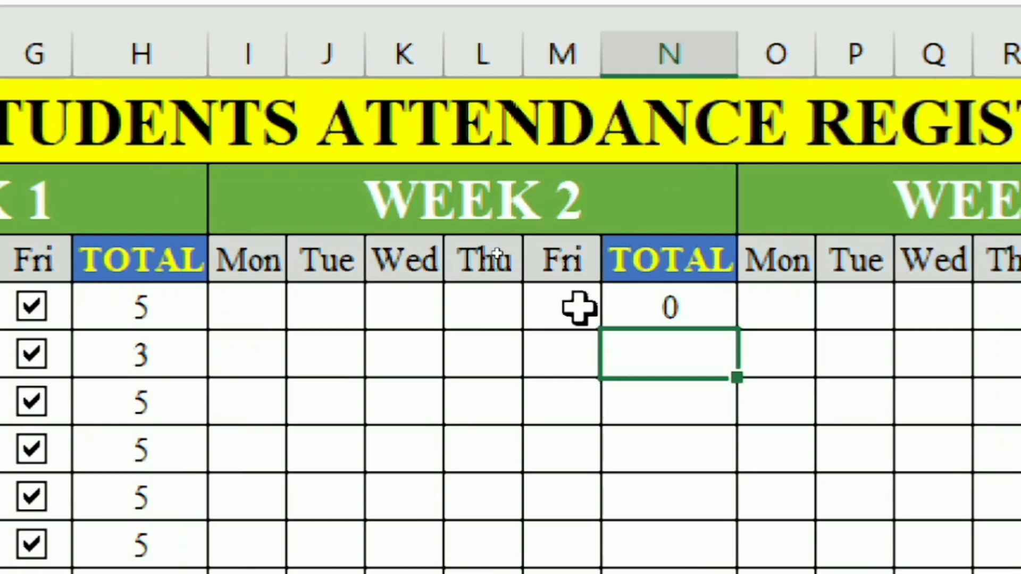
pyautogui.click(637, 297)
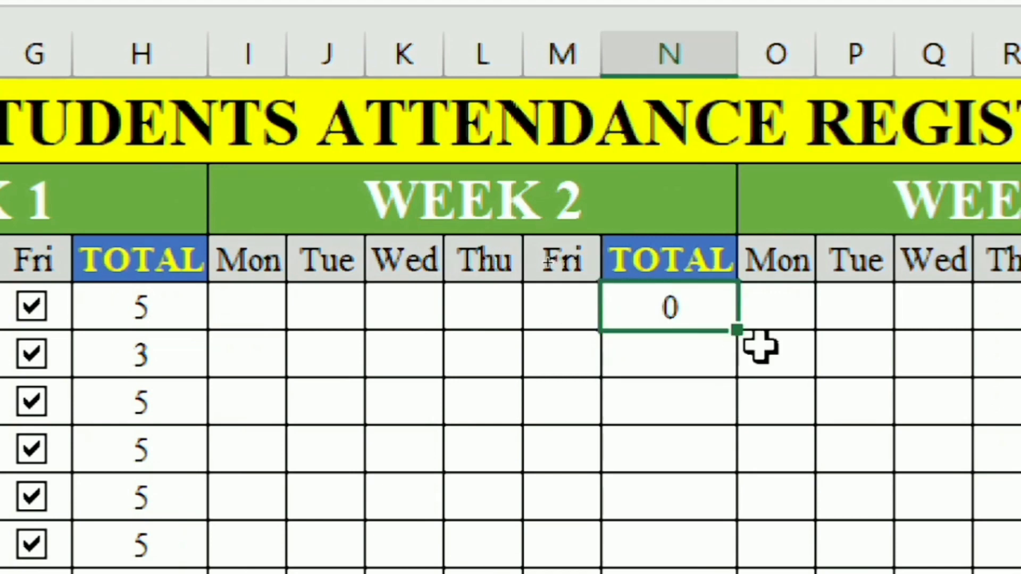
pyautogui.doubleClick(734, 325)
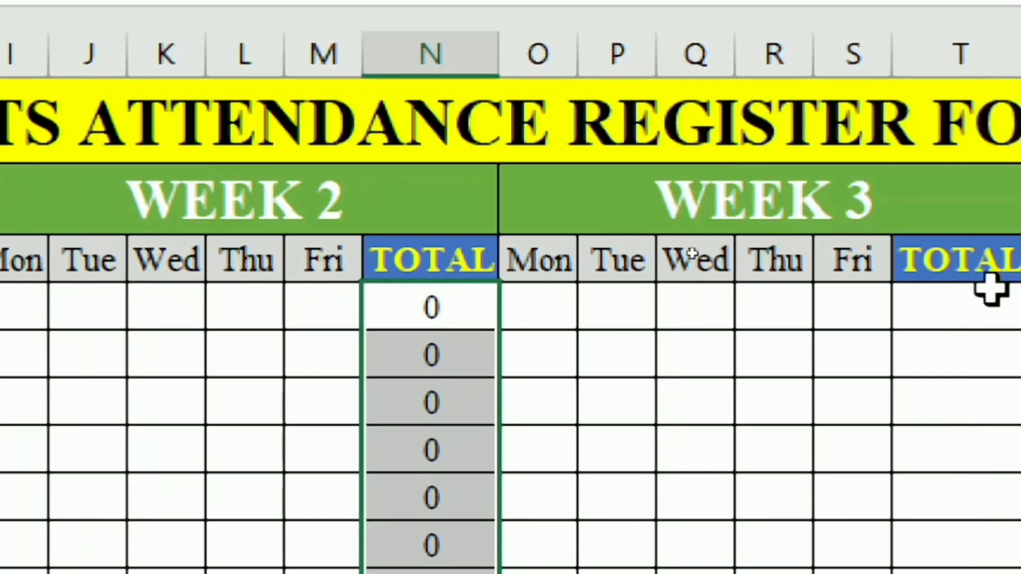
# - Paste the total formula for Student 1's Week 3, change its range to O5:S5, and fill it down to Student 15
pyautogui.click(946, 304)
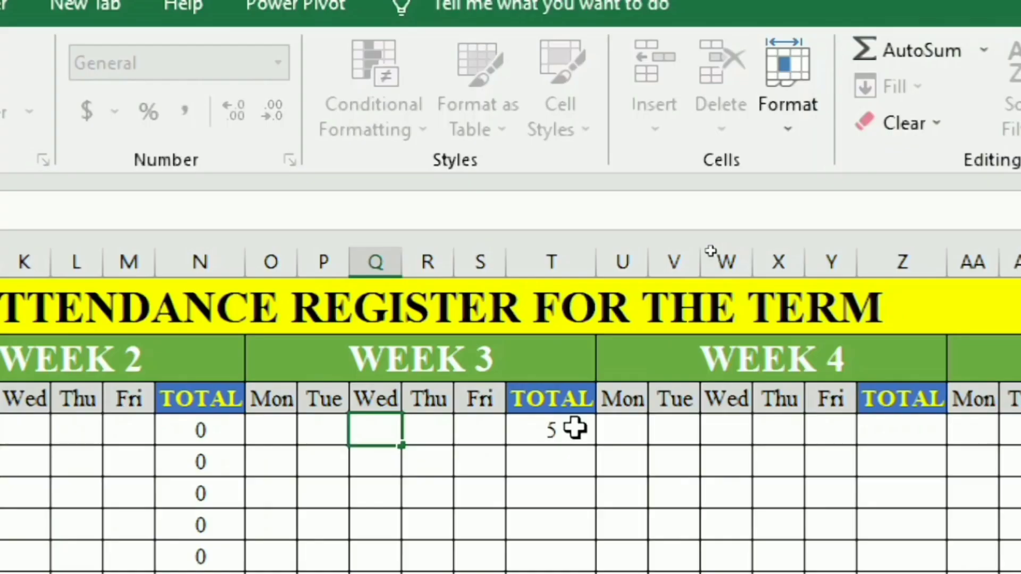
pyautogui.click(575, 429)
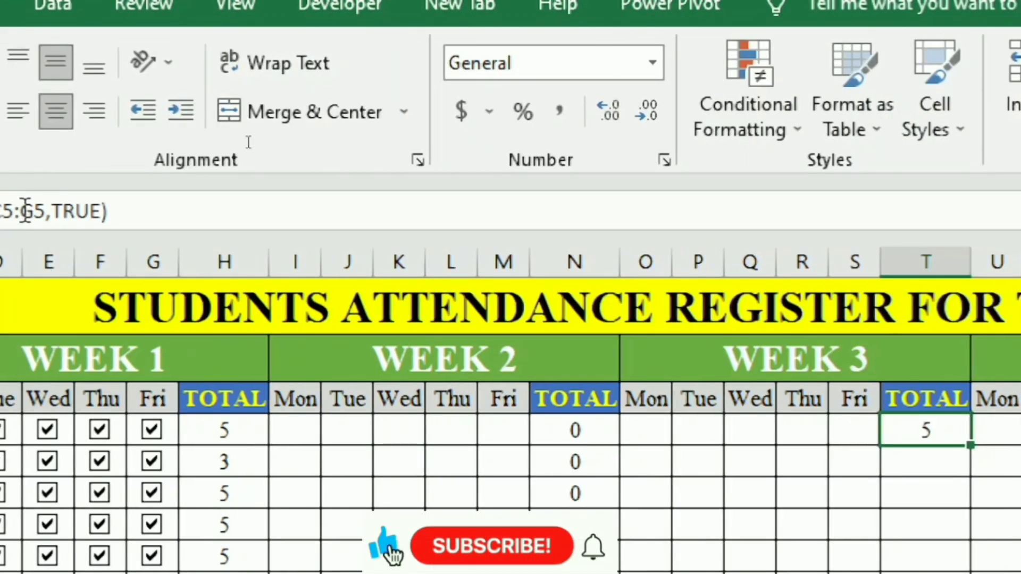
pyautogui.click(64, 198)
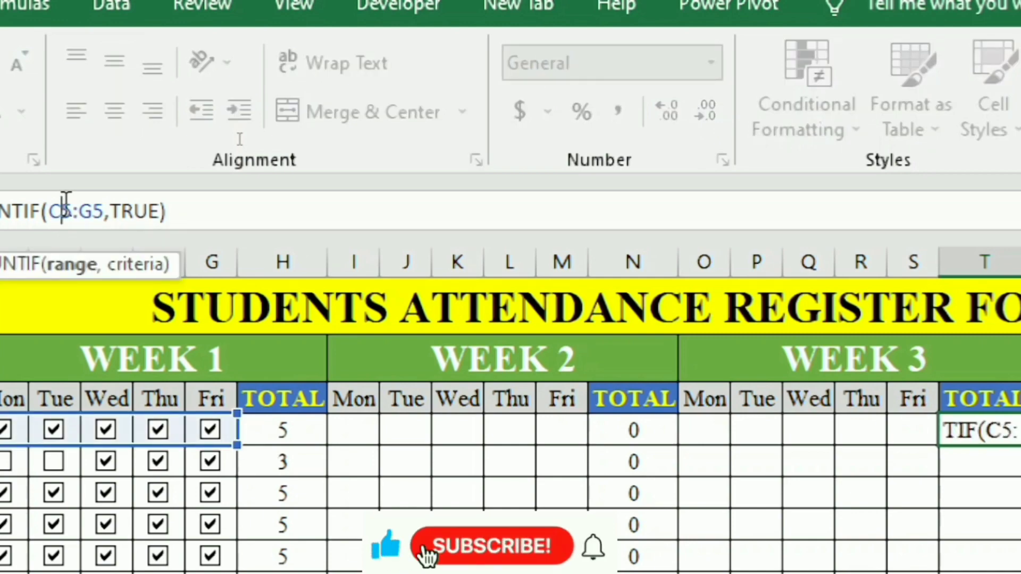
pyautogui.press('BackSpace')
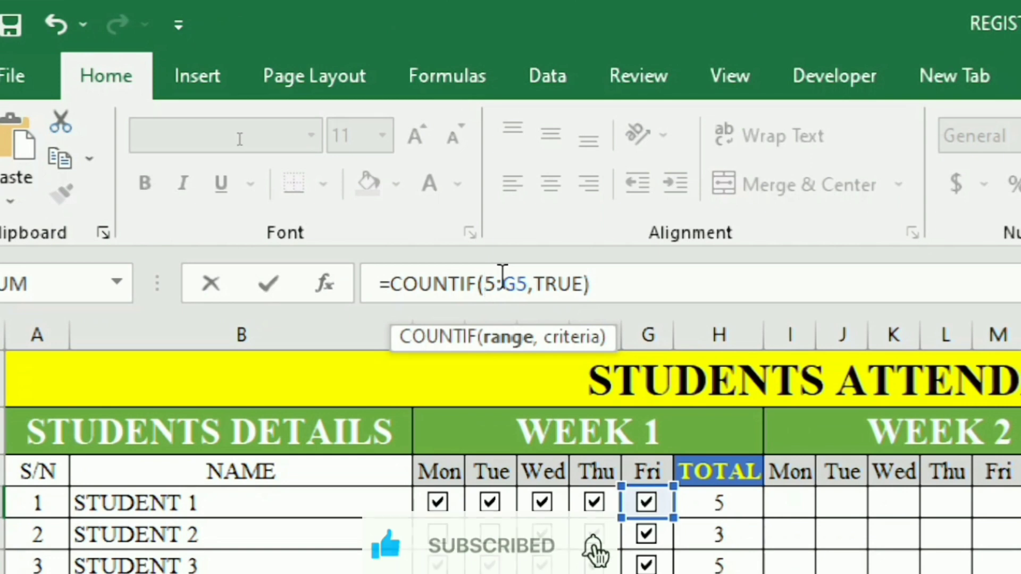
pyautogui.write('O')
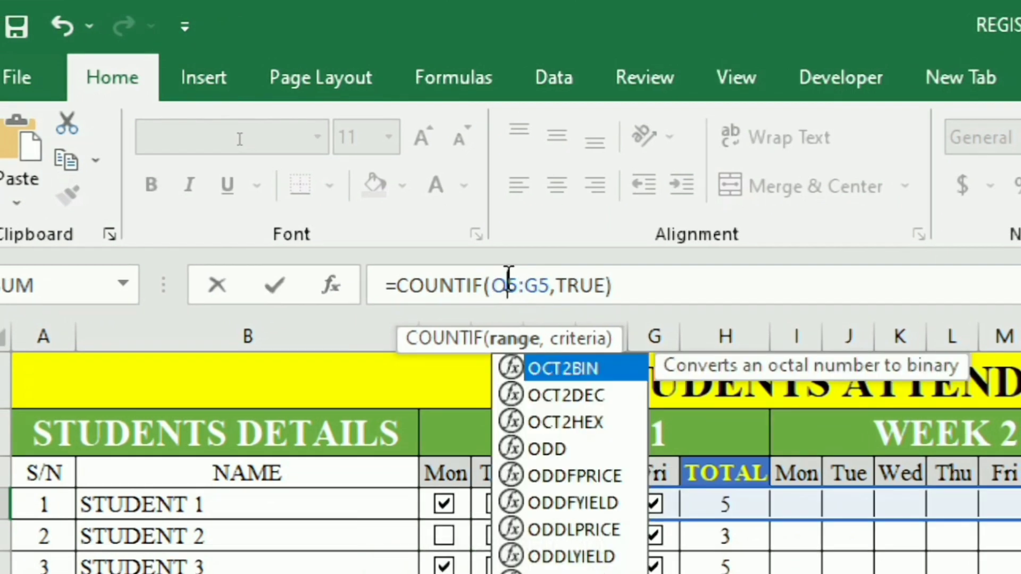
pyautogui.press('Right')
pyautogui.press('Right')
pyautogui.press('Right')
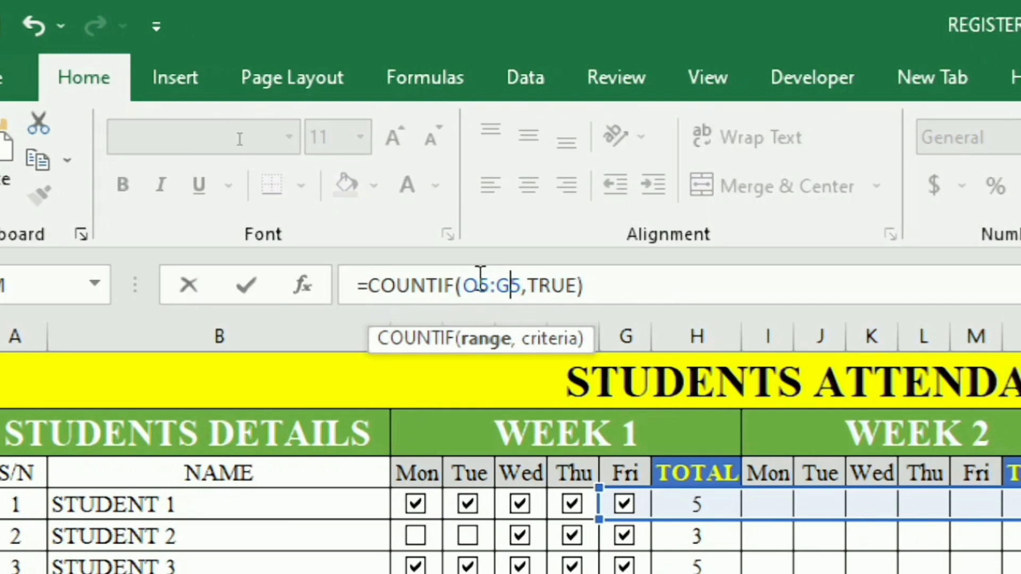
pyautogui.press('BackSpace')
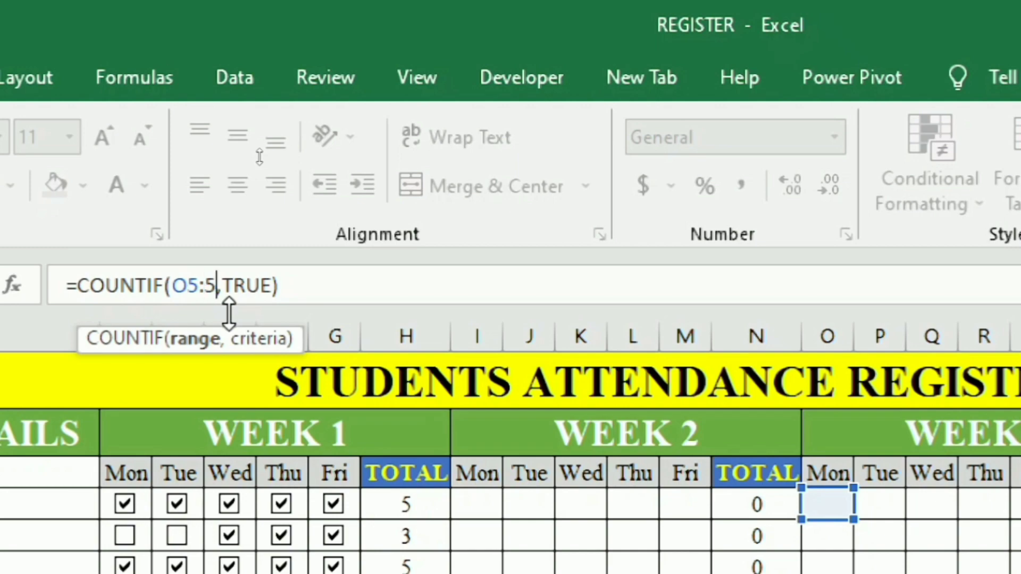
pyautogui.press('Left')
pyautogui.write('S')
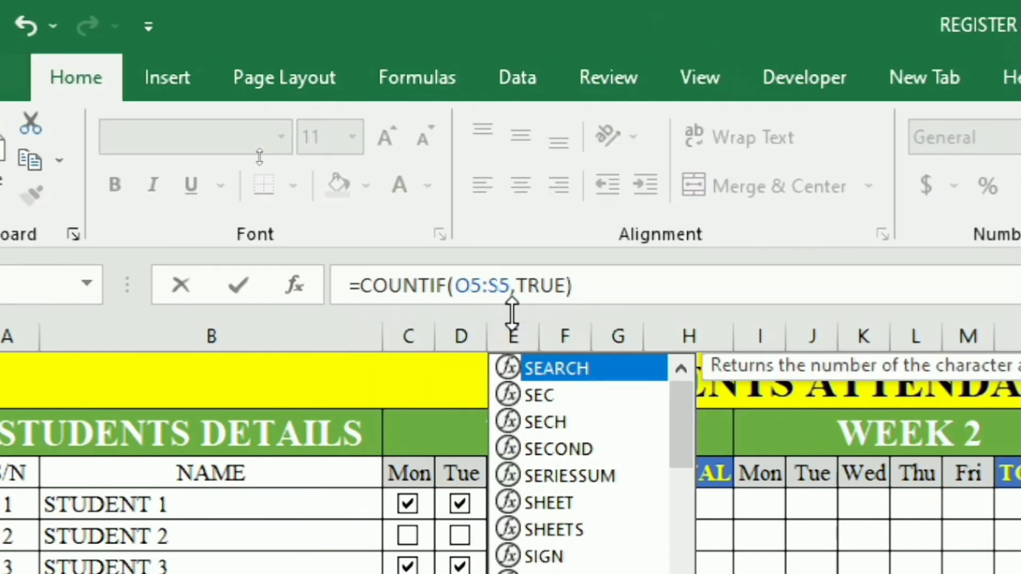
pyautogui.press('Return')
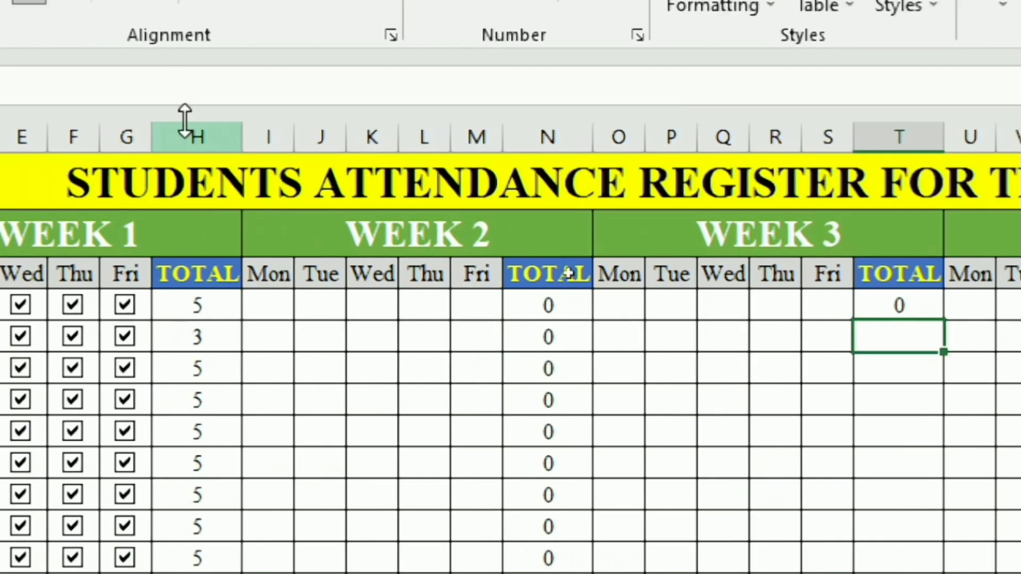
pyautogui.click(914, 298)
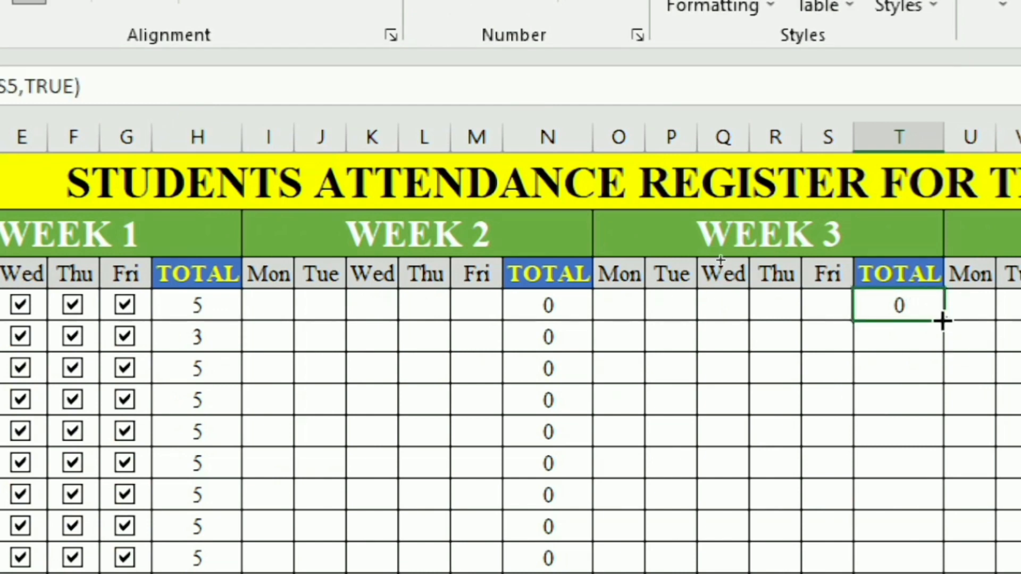
pyautogui.doubleClick(941, 320)
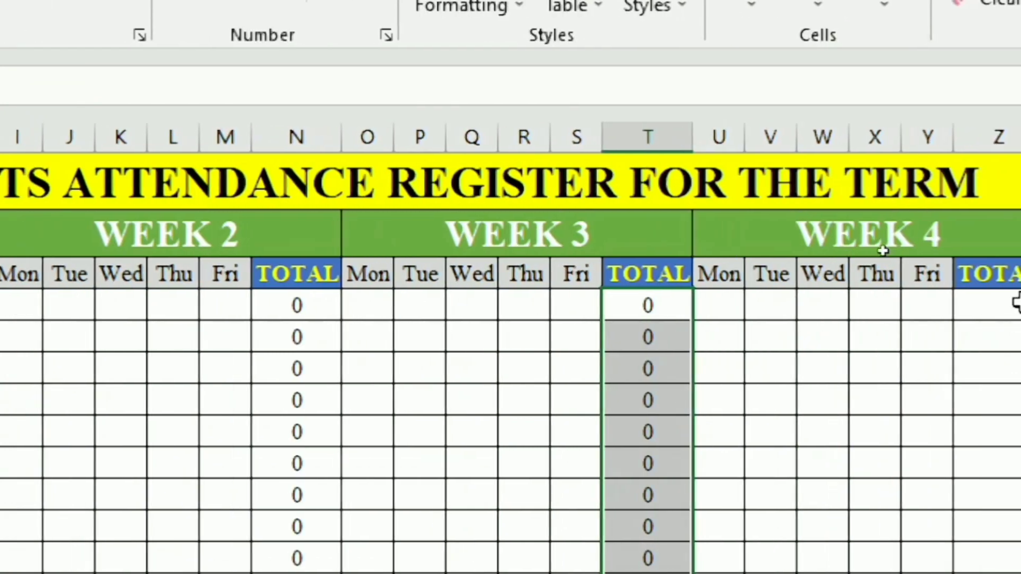
# - Paste the total formula for Student 1's Week 4, change its range to U5:Y5, and fill it down to Student 15
pyautogui.click(1010, 303)
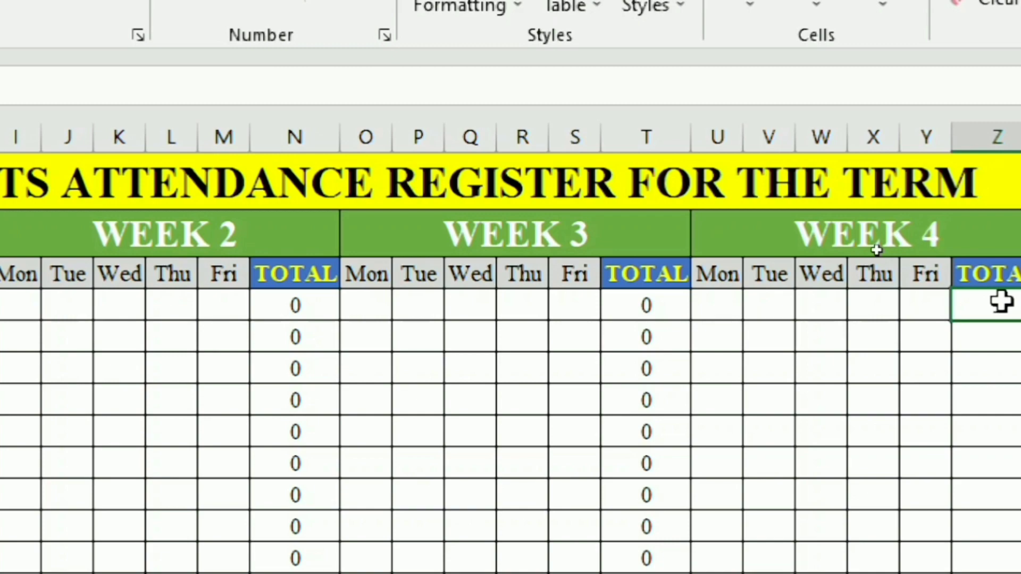
pyautogui.write('5:G5,TRUE)')
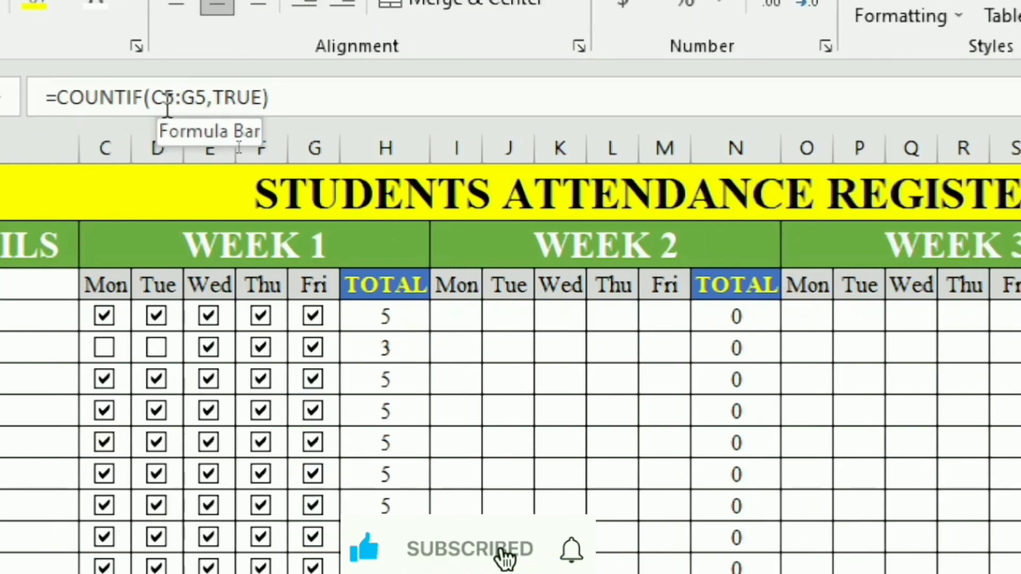
pyautogui.click(167, 106)
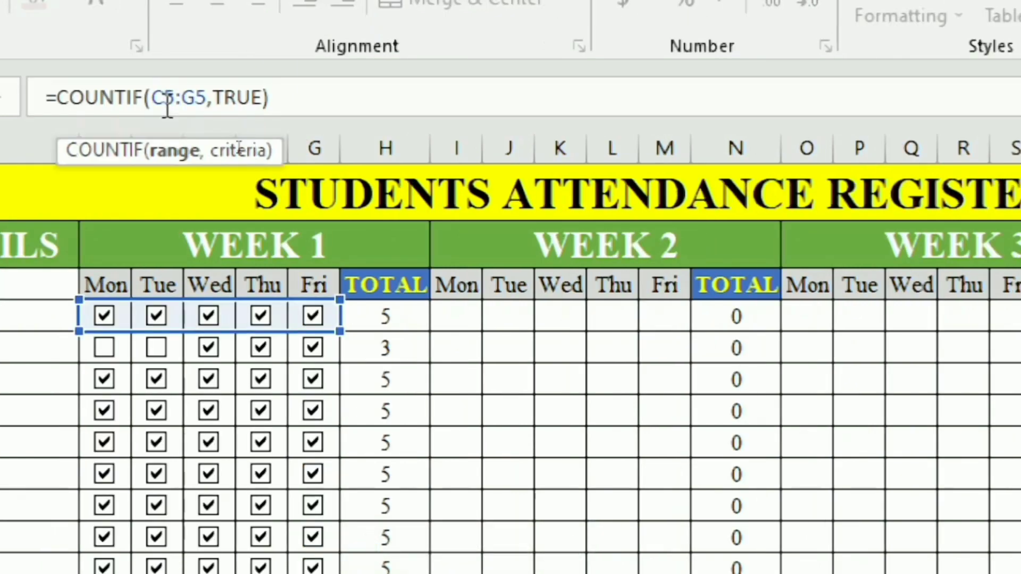
pyautogui.press('BackSpace')
pyautogui.write('U')
pyautogui.press('Right')
pyautogui.press('Right')
pyautogui.press('Right')
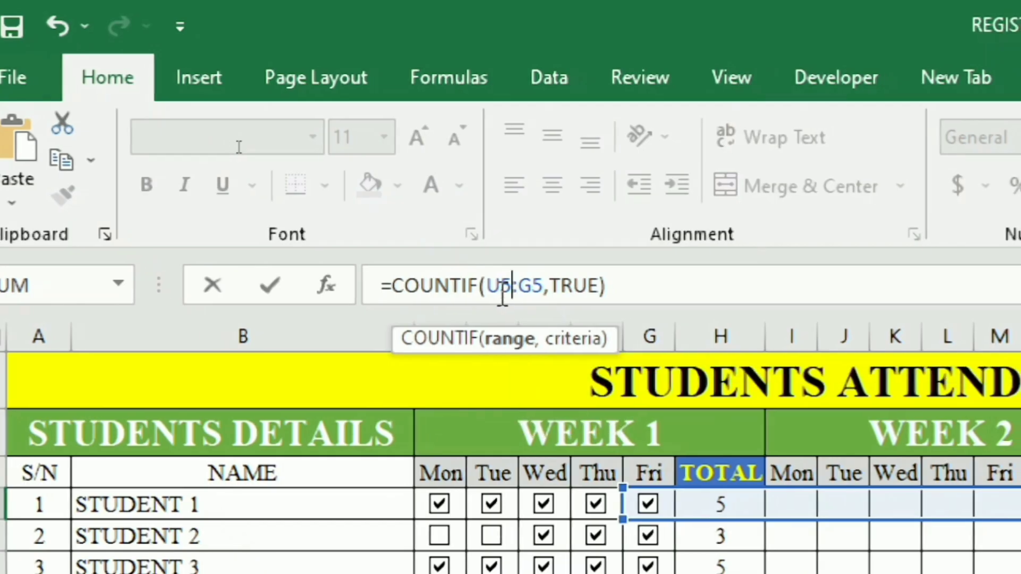
pyautogui.press('BackSpace')
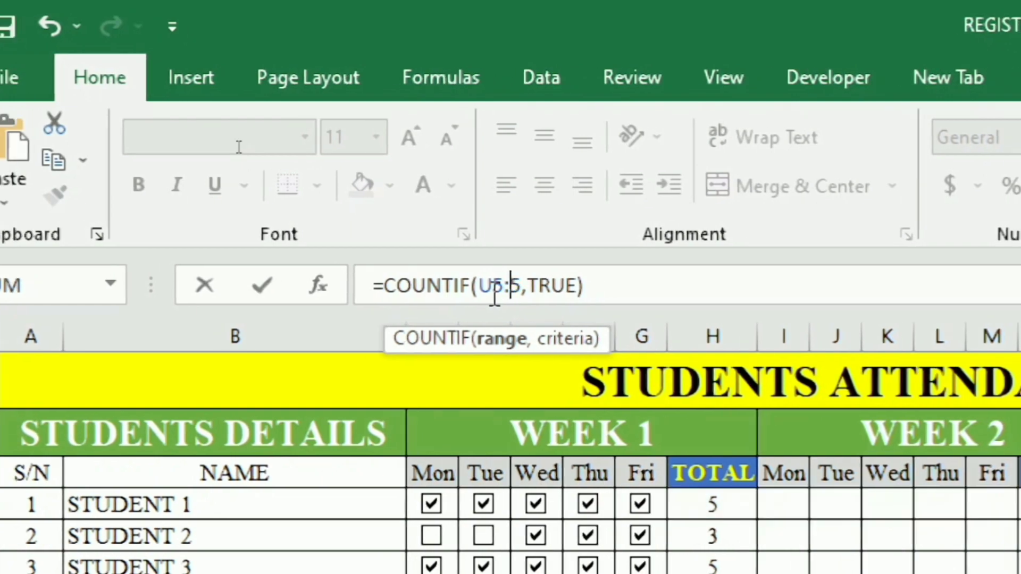
pyautogui.write('Y')
pyautogui.press('Return')
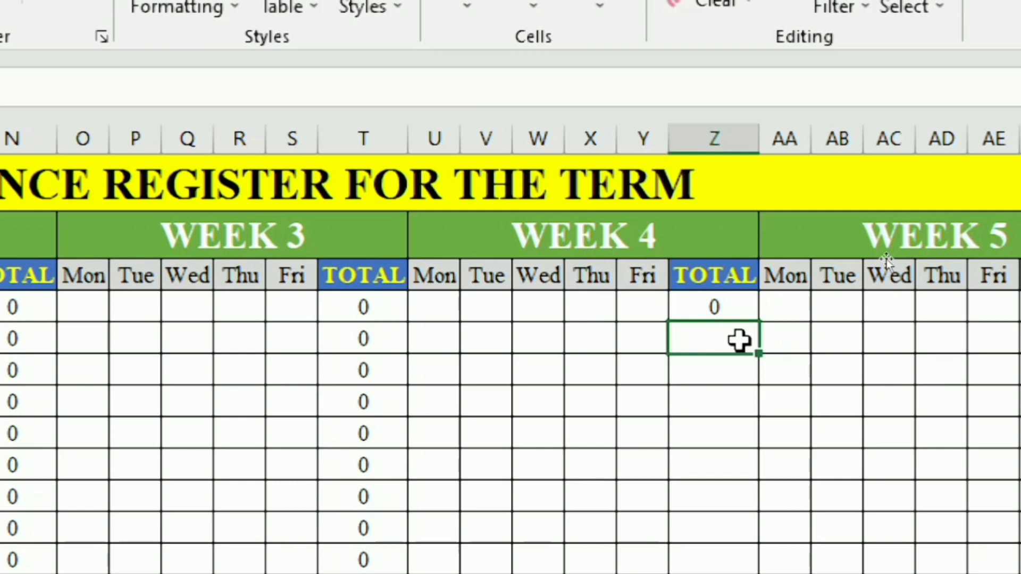
pyautogui.click(736, 303)
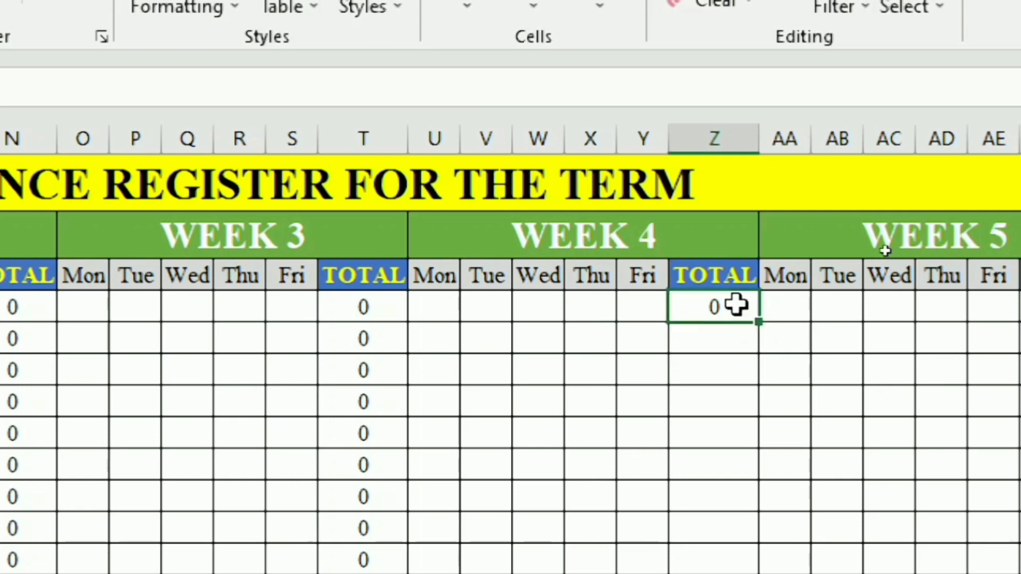
pyautogui.doubleClick(759, 321)
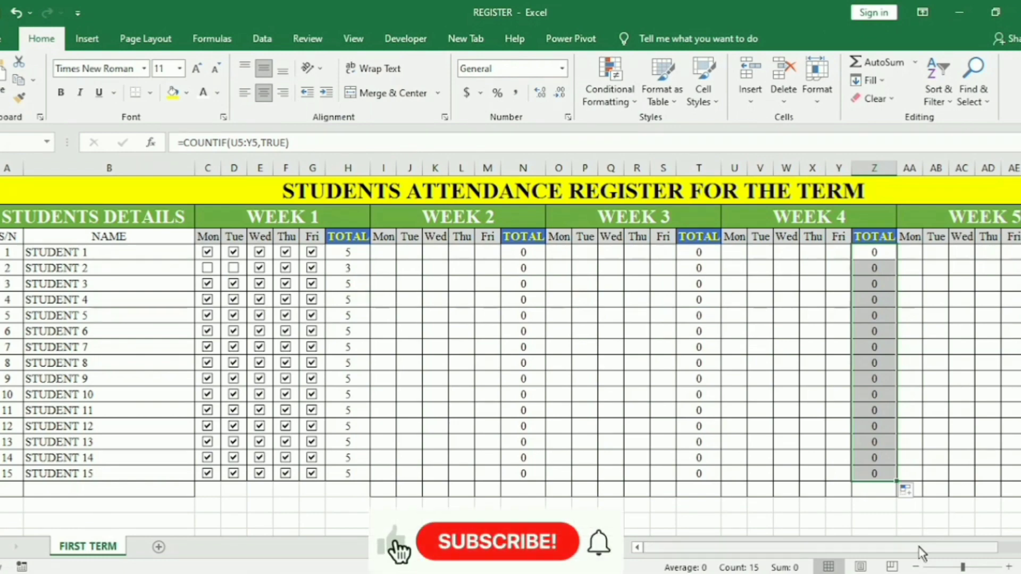
# - Paste the copied total formula =COUNTIF(C5:G5,TRUE) into Student 1's Week 5 total
pyautogui.moveTo(921, 551); pyautogui.dragTo(1013, 550)
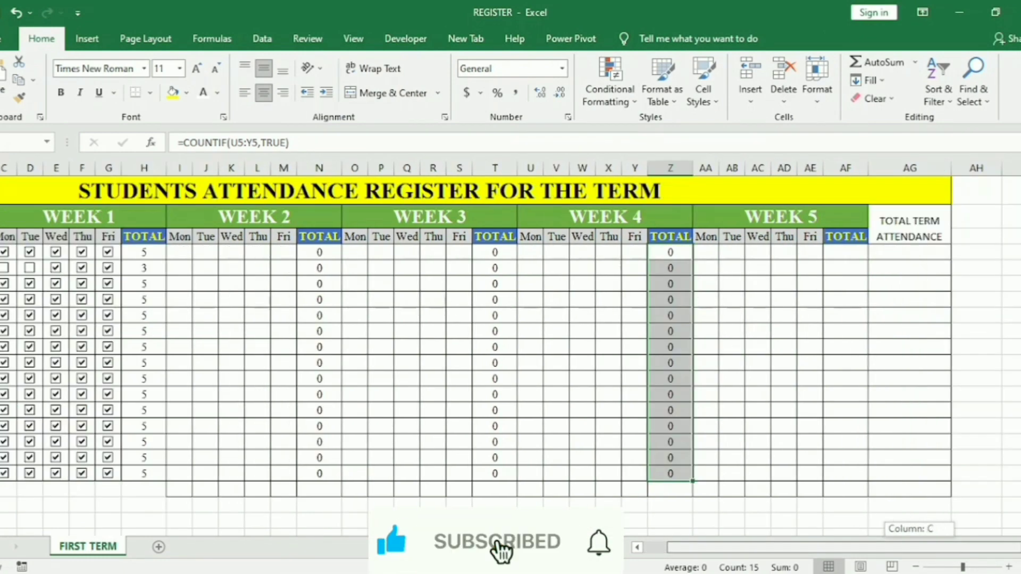
pyautogui.click(845, 253)
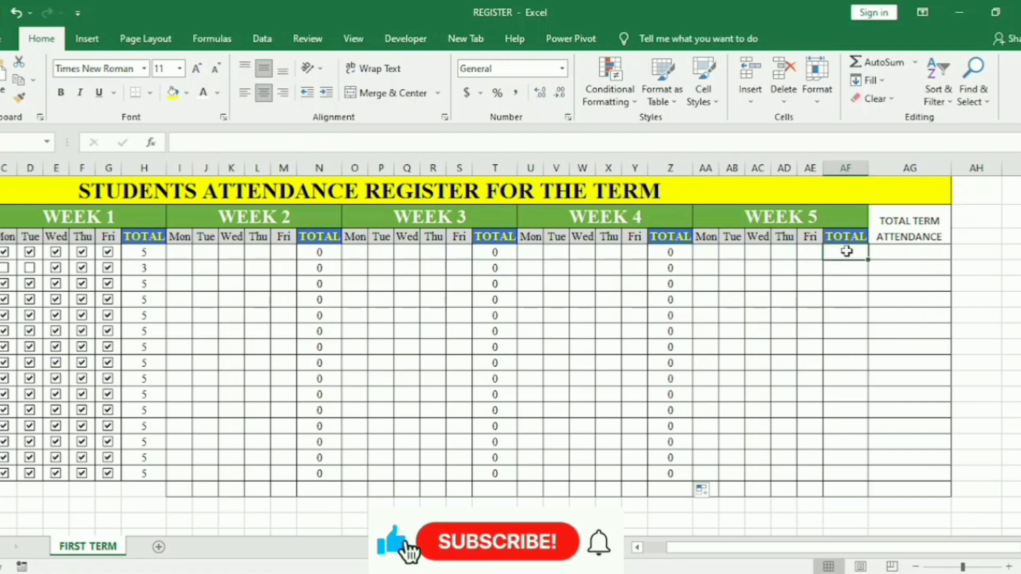
pyautogui.click(846, 251)
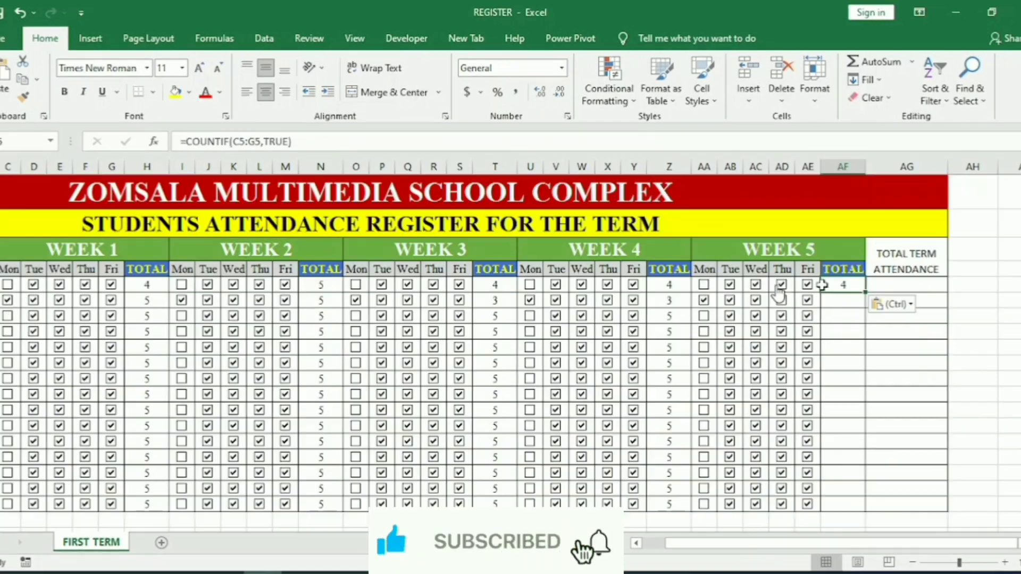
# - Change the counted range in Student 1's Week 5 total to AA5:AE5 and fill the formula down to Student 15
pyautogui.click(310, 139)
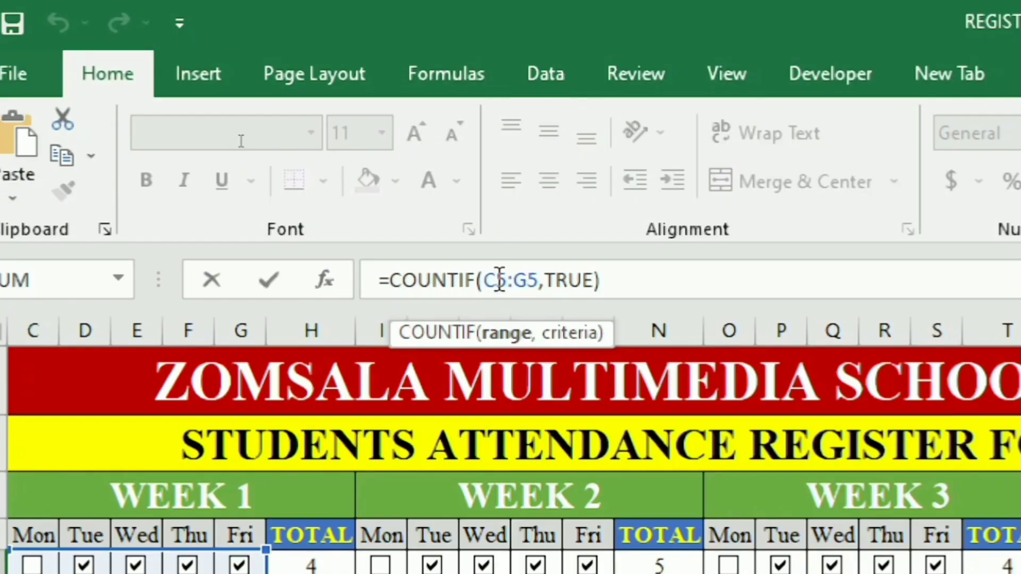
pyautogui.click(500, 280)
pyautogui.press('BackSpace')
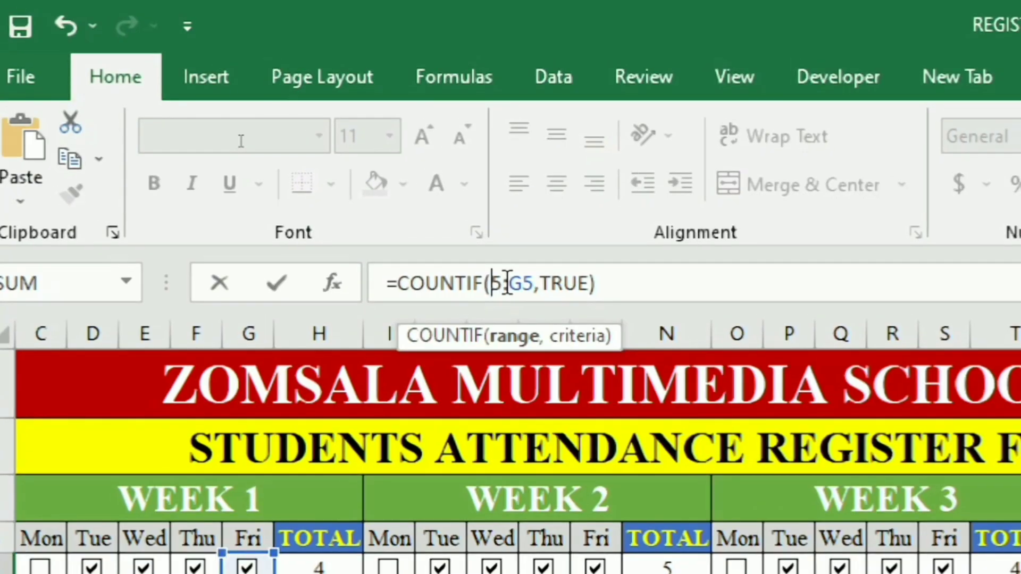
pyautogui.write('AA')
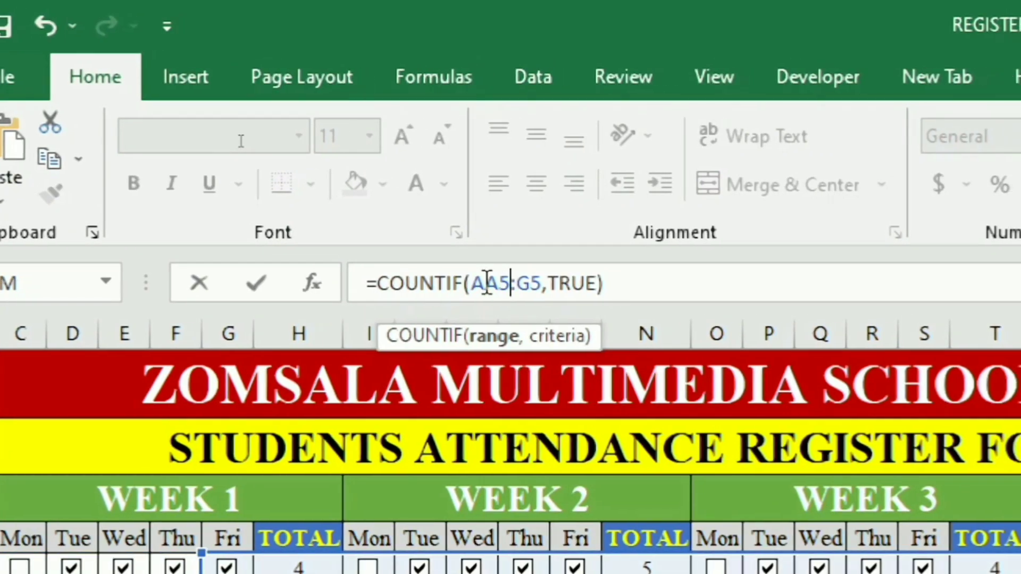
pyautogui.press('Right')
pyautogui.press('Right')
pyautogui.press('Delete')
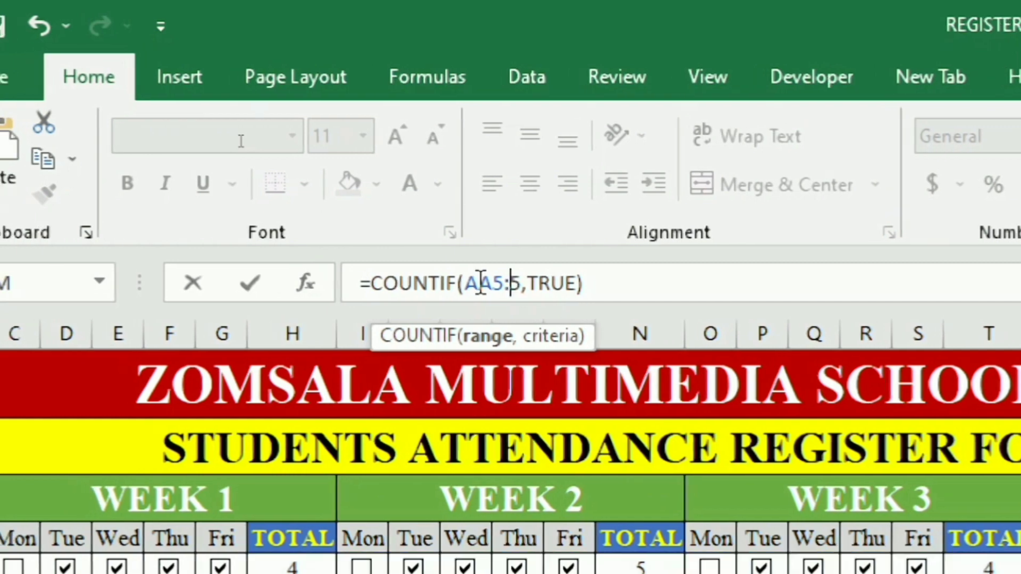
pyautogui.write('AE5,')
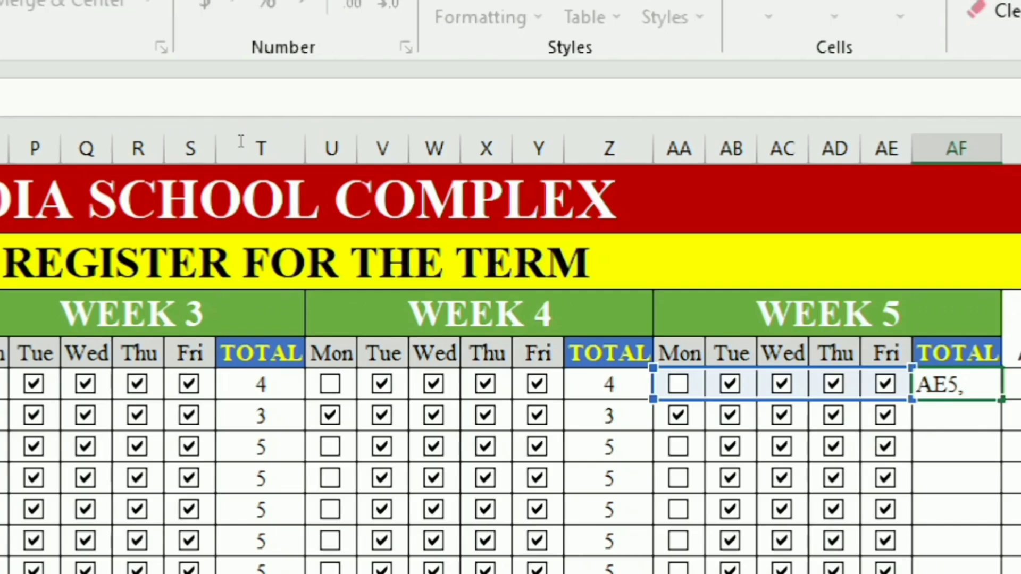
pyautogui.hotkey('ctrl', 'Return')
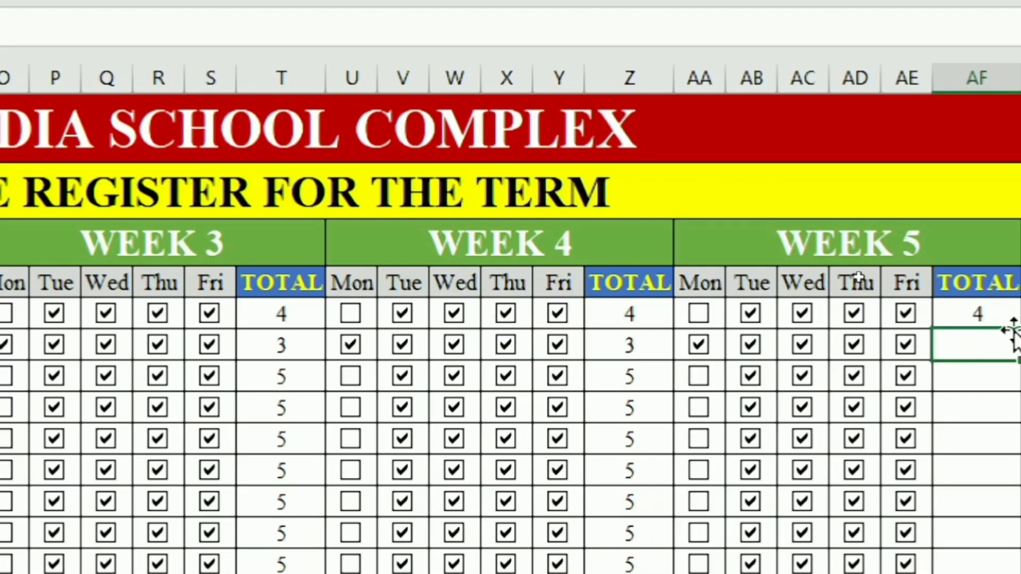
pyautogui.click(965, 317)
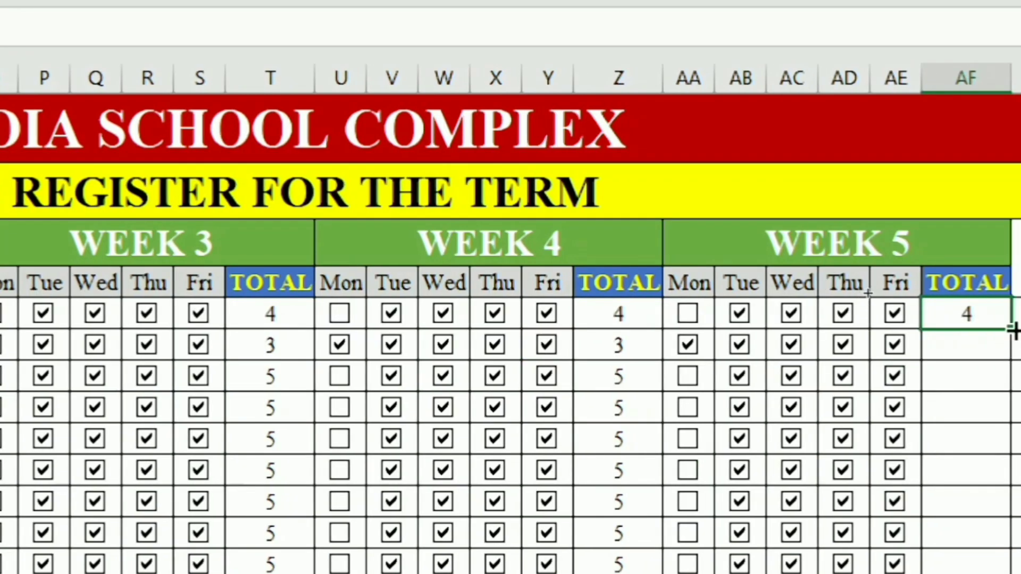
pyautogui.doubleClick(1013, 330)
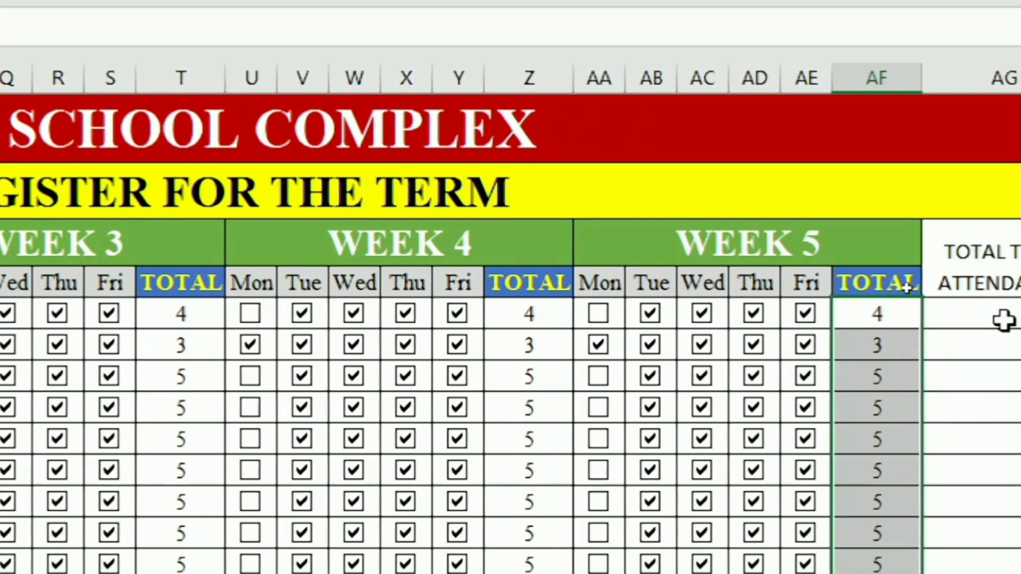
# - Enter the formula =SUM(H5,N5,T5,Z5) as Student 1's total term attendance, referencing the Week 1 to Week 4 totals
pyautogui.click(1004, 320)
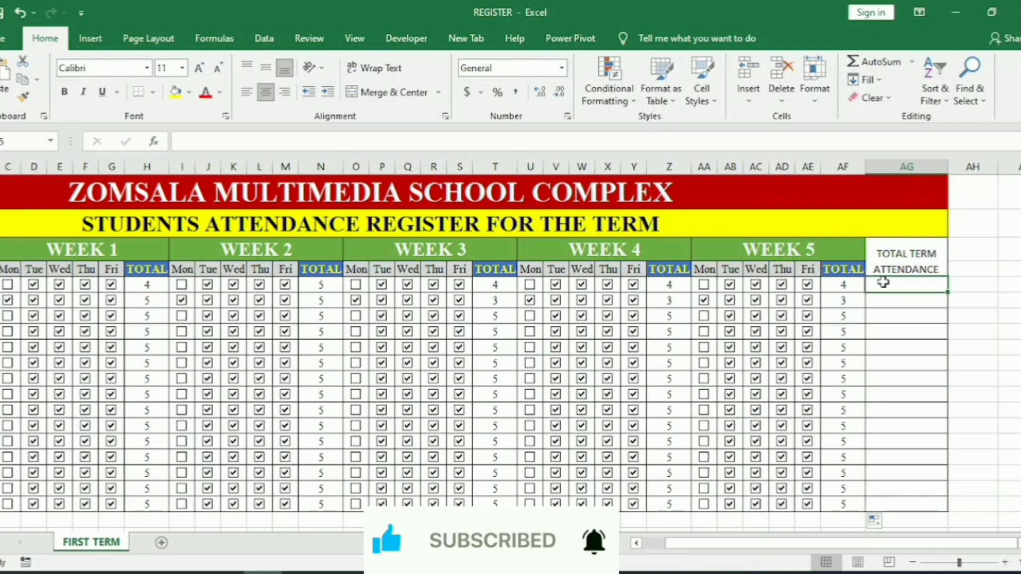
pyautogui.write('=')
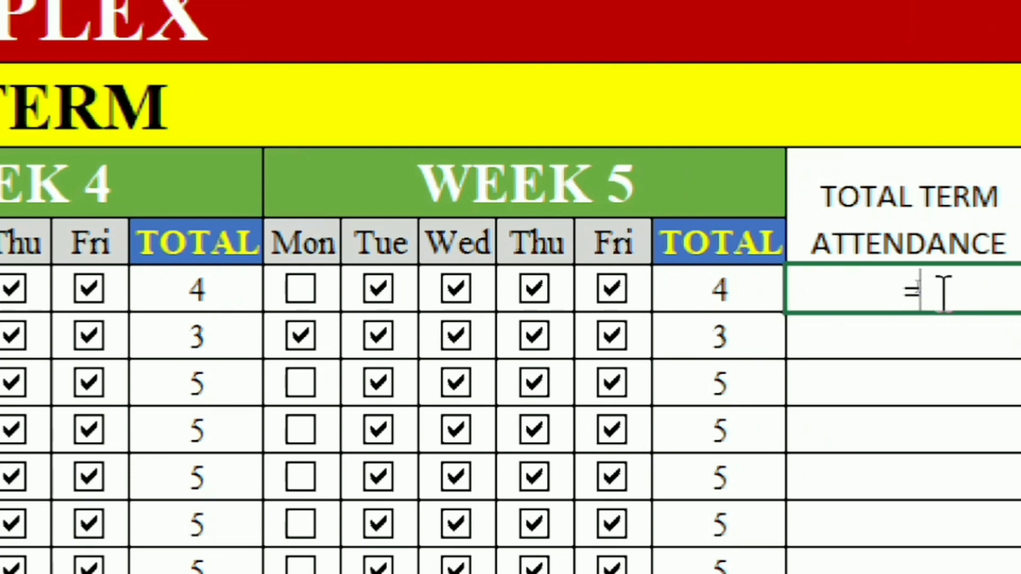
pyautogui.write('SU')
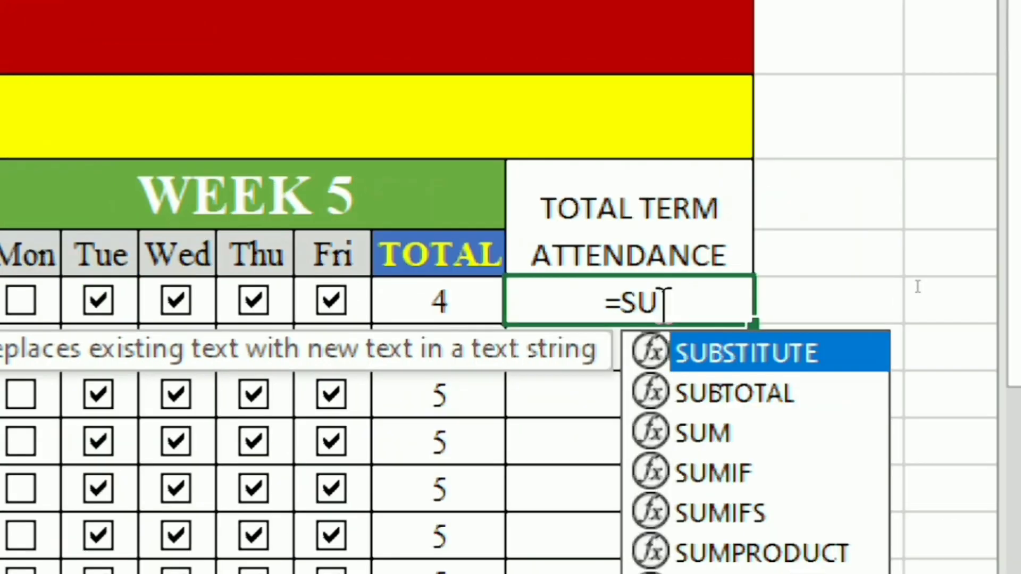
pyautogui.write('M')
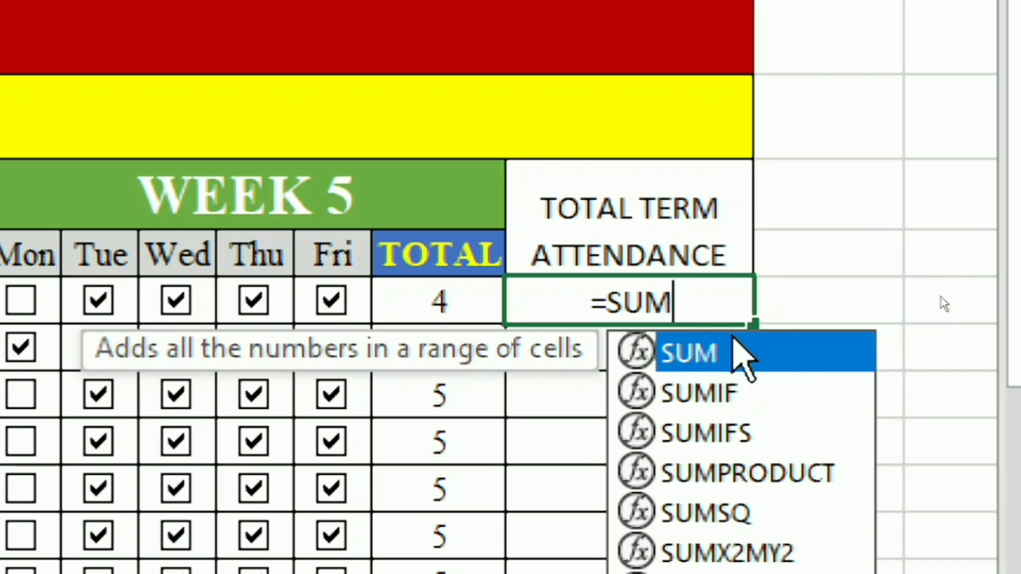
pyautogui.write('(')
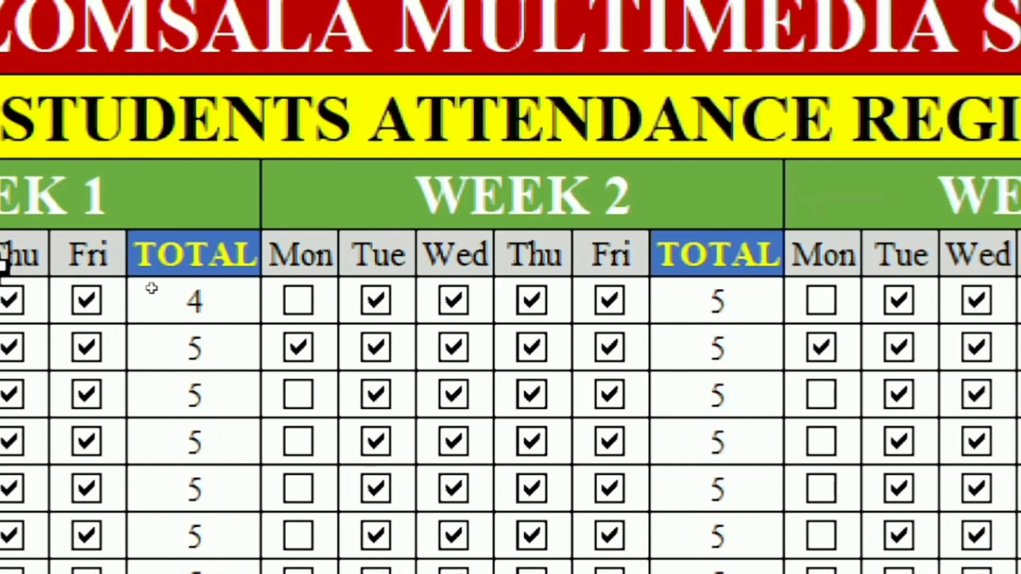
pyautogui.click(203, 302)
pyautogui.hotkey('ctrl', 'c')
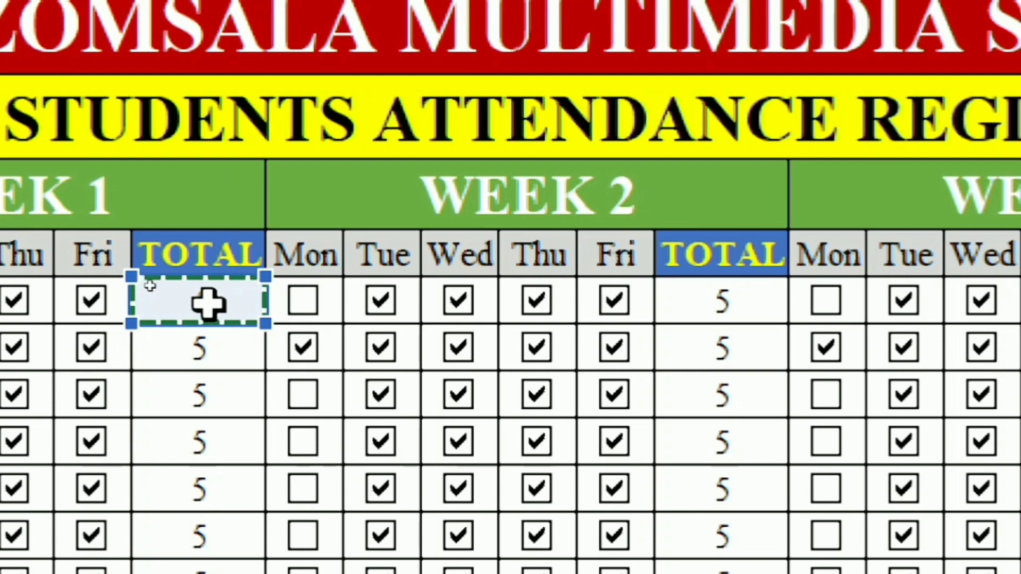
pyautogui.click(715, 291)
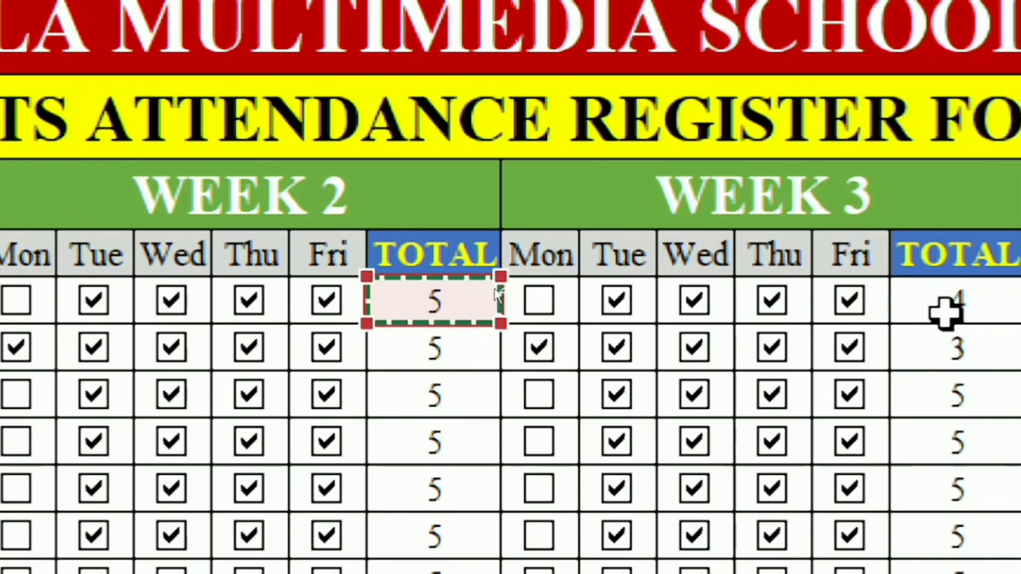
pyautogui.keyDown('ctrl'); pyautogui.click(944, 314); pyautogui.keyUp('ctrl')
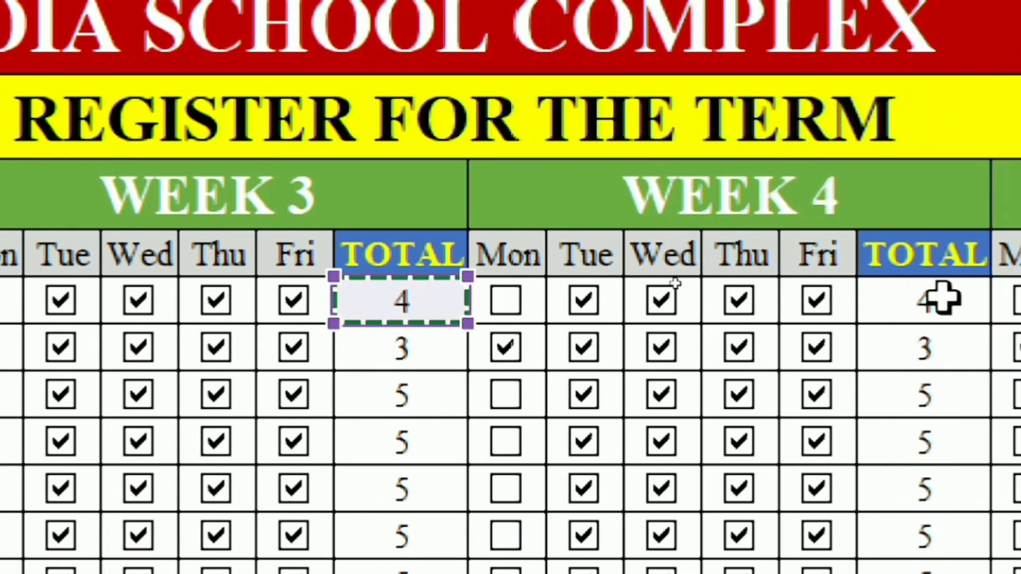
pyautogui.keyDown('ctrl'); pyautogui.click(941, 300); pyautogui.keyUp('ctrl')
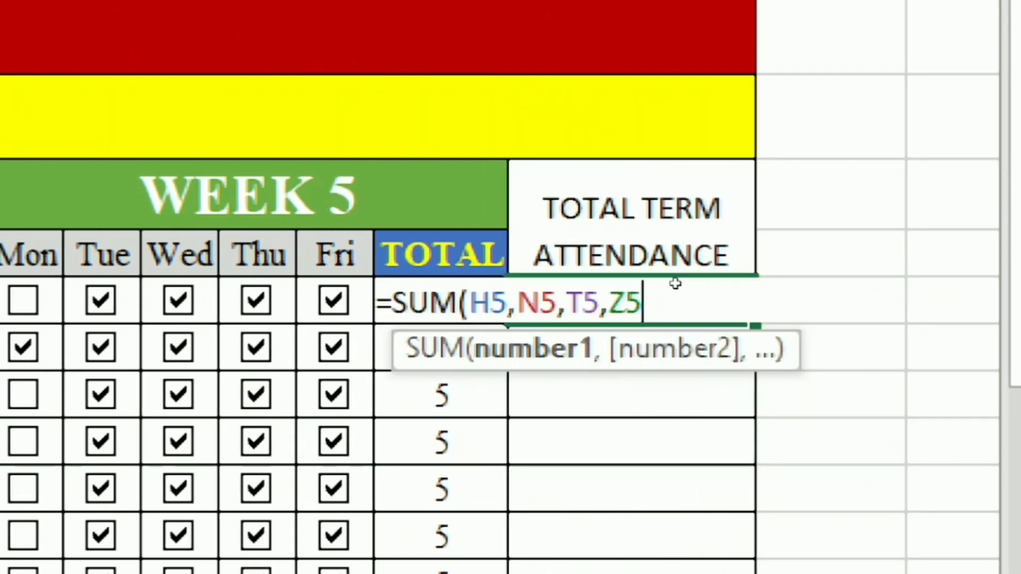
pyautogui.hotkey('ctrl', 'Return')
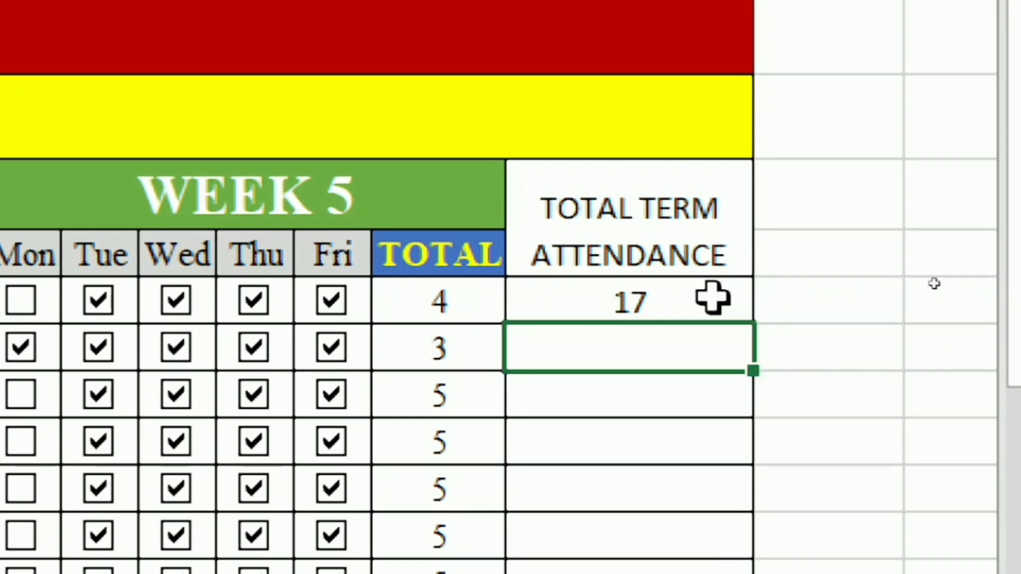
# - Fill Student 1's total term attendance formula down to Student 15 and deselect the column
pyautogui.click(713, 298)
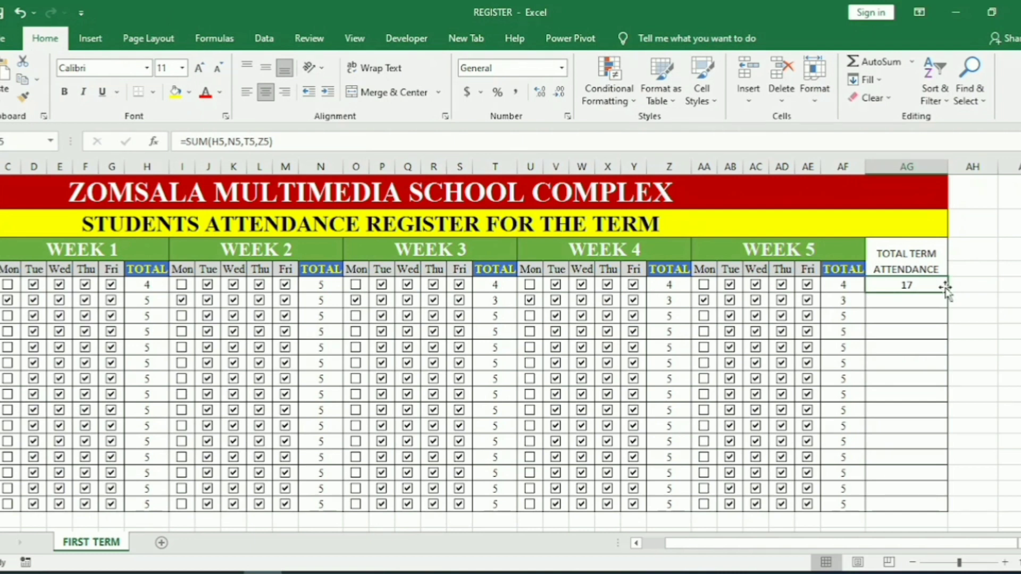
pyautogui.moveTo(945, 287); pyautogui.dragTo(948, 290)
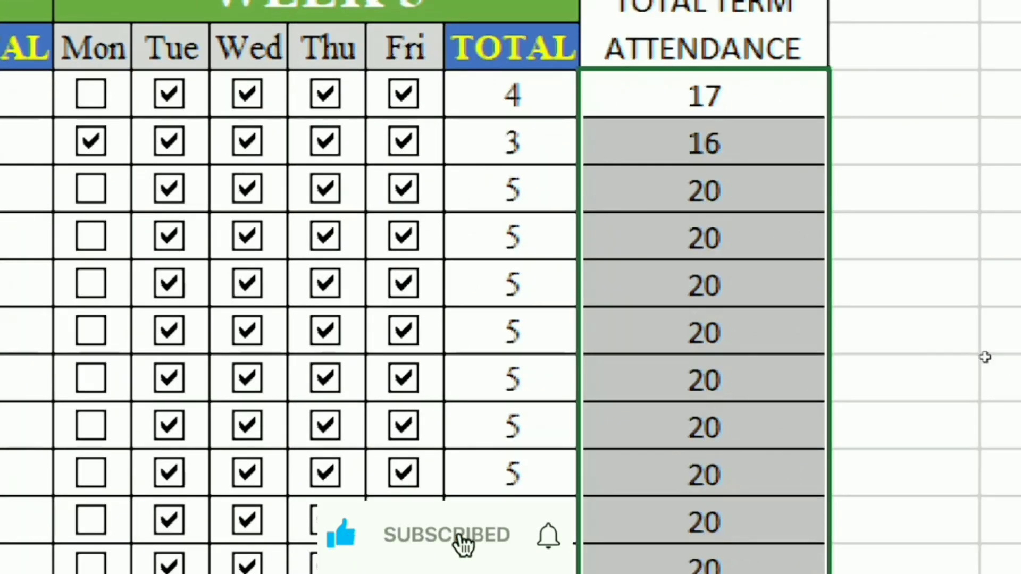
pyautogui.click(1000, 276)
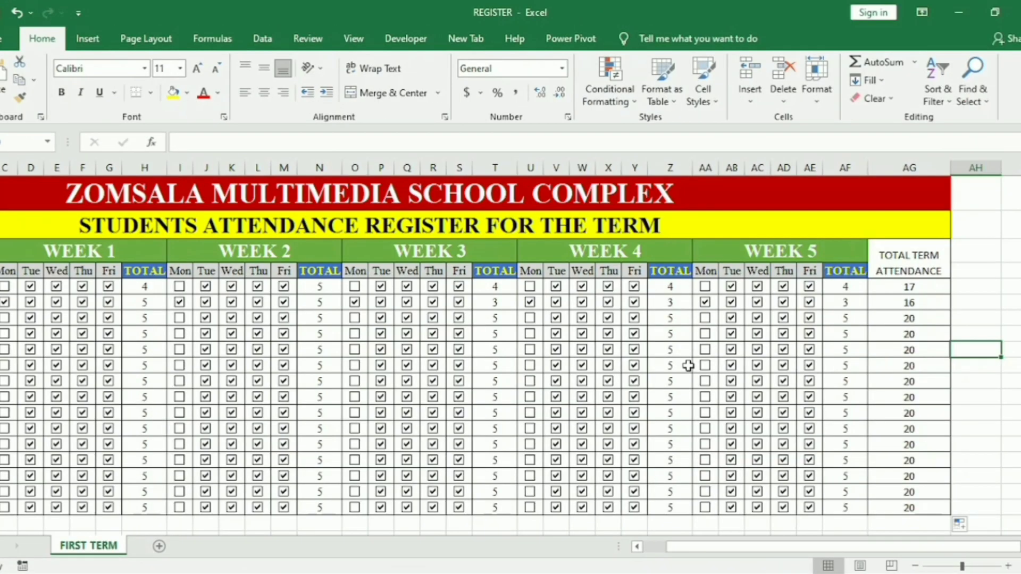
# - Clear Student 2's Week 1 Thursday check box and tick Student 1's Week 1 Tuesday check box
pyautogui.click(963, 440)
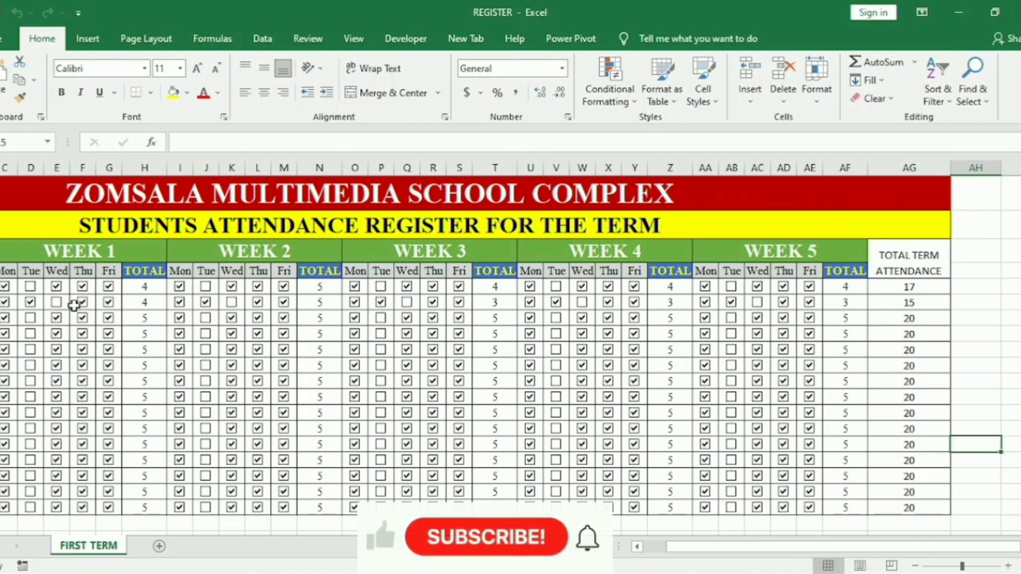
pyautogui.click(82, 303)
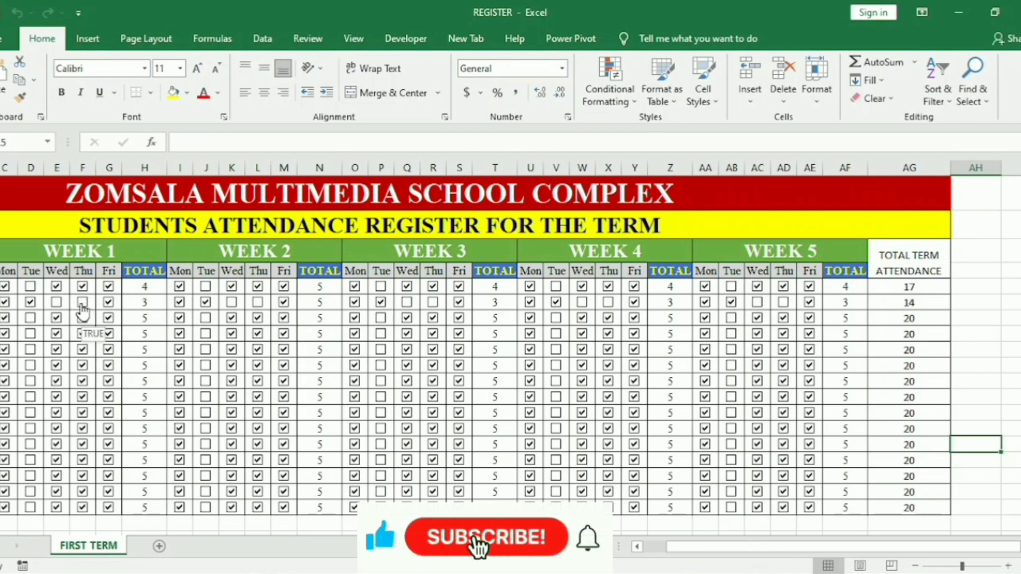
pyautogui.click(31, 290)
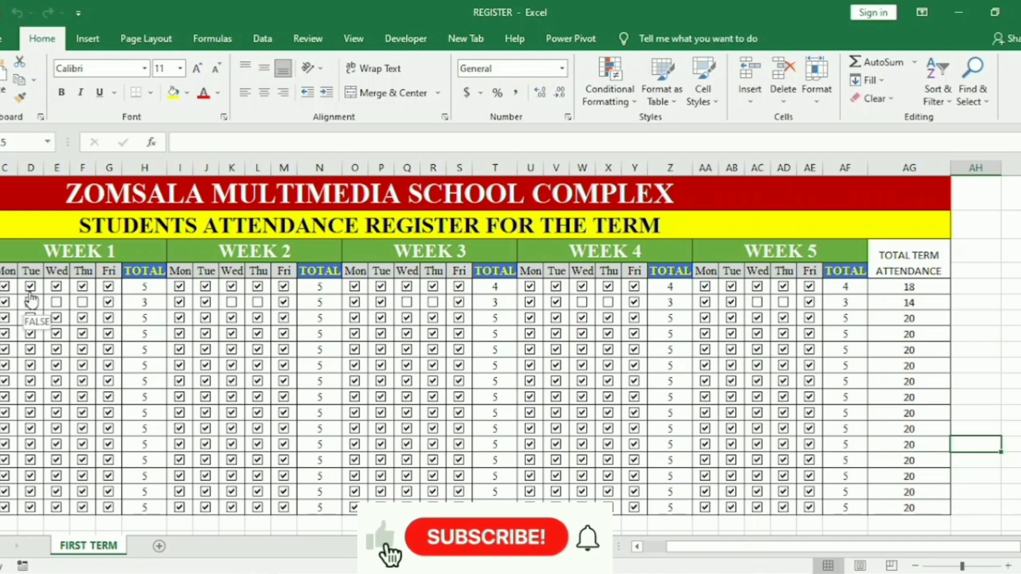